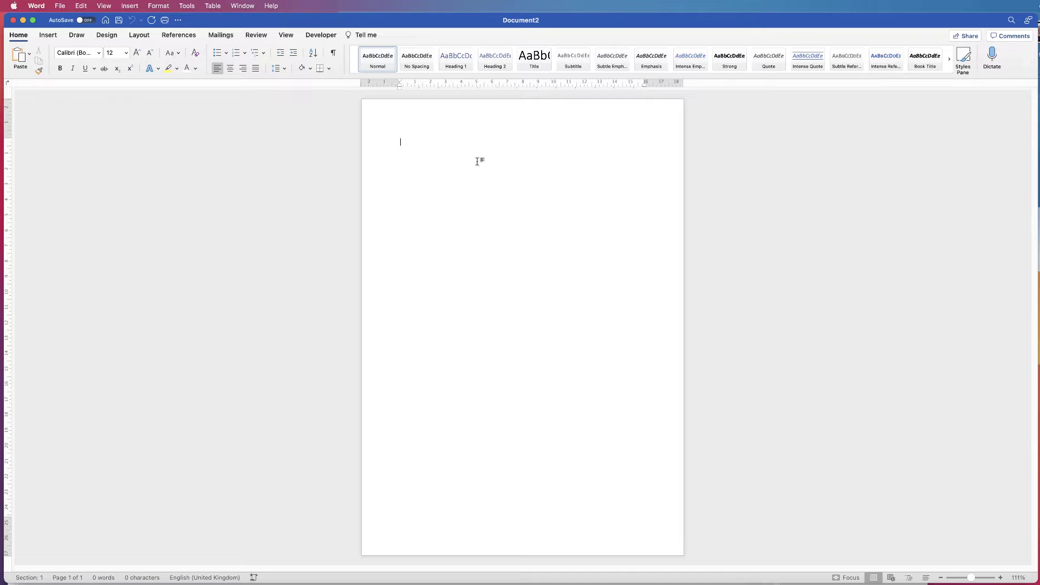
Open the page header for editing and draw a rectangle about 8.88 cm wide and 3.18 cm high in the page's upper-left corner
double_click(405, 111)
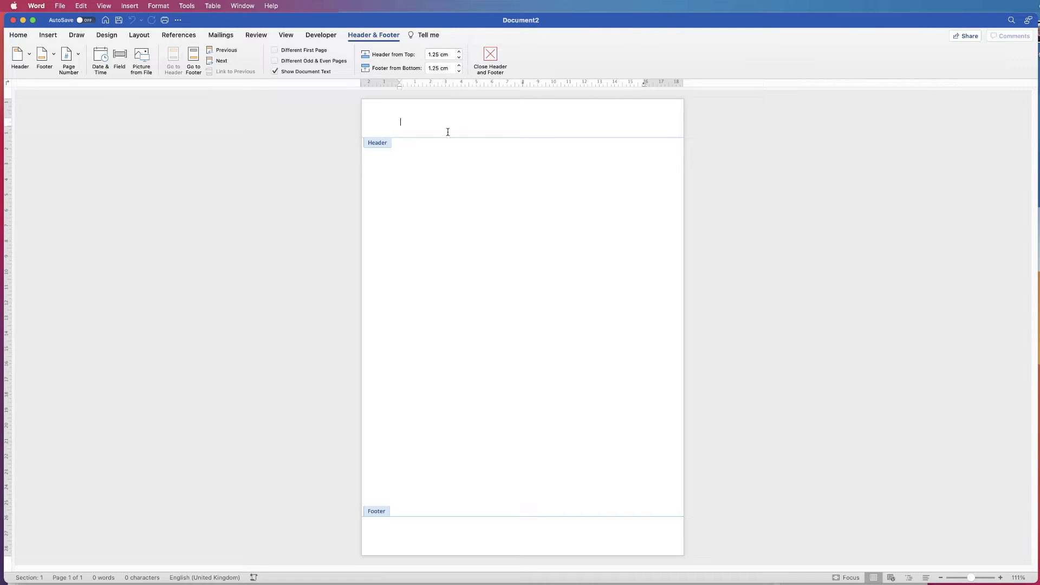
left_click(46, 34)
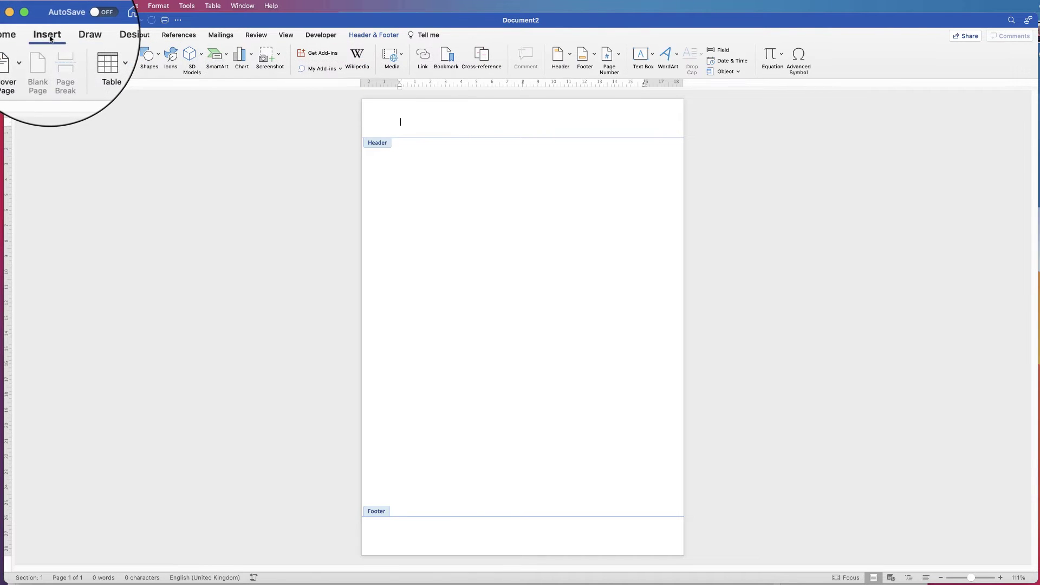
left_click(144, 49)
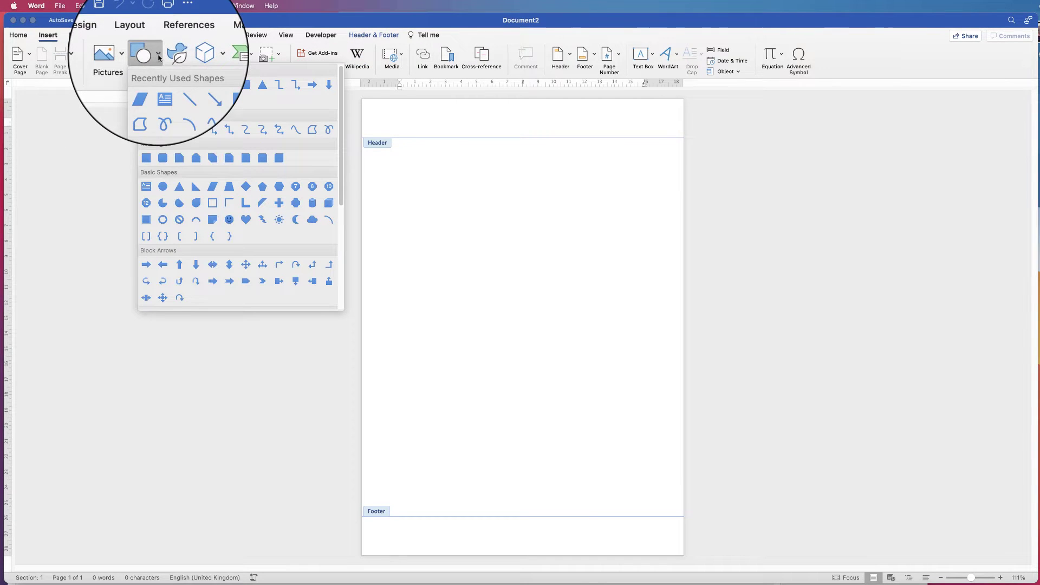
scroll(158, 86, "down", 2)
left_click(145, 157)
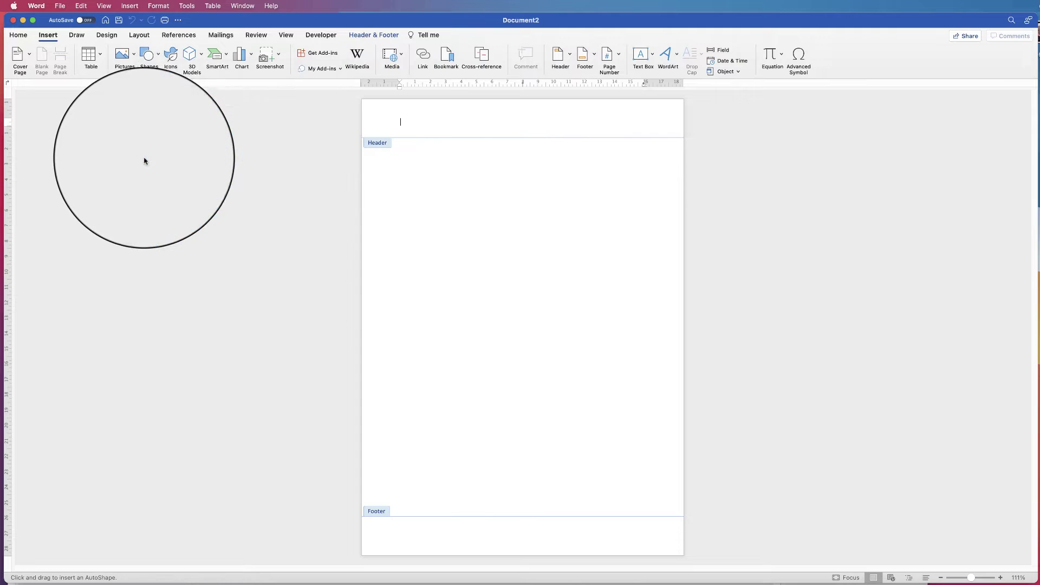
left_click_drag(364, 104, 496, 160)
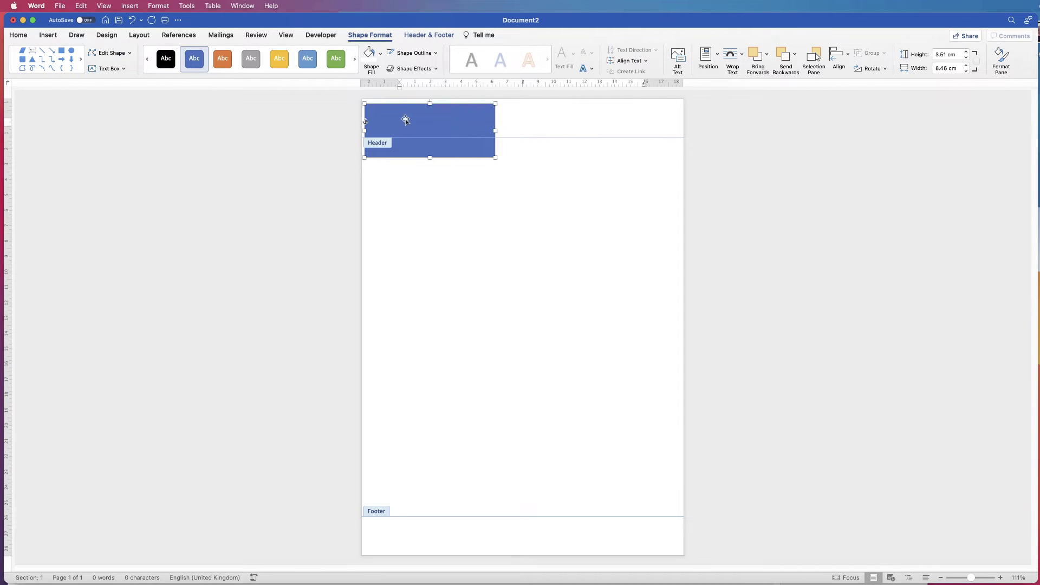
left_click_drag(495, 157, 502, 152)
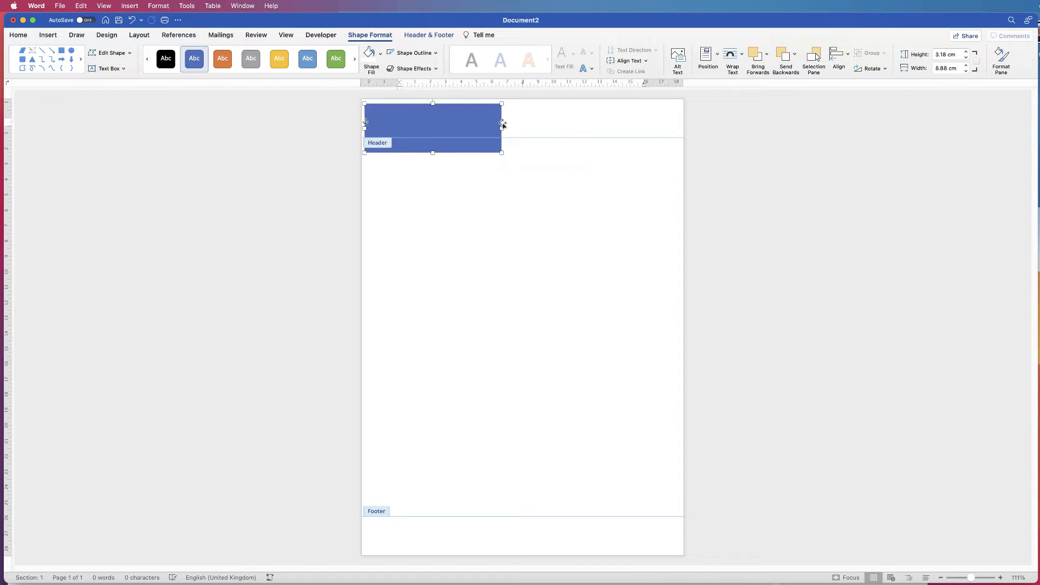
left_click(529, 114)
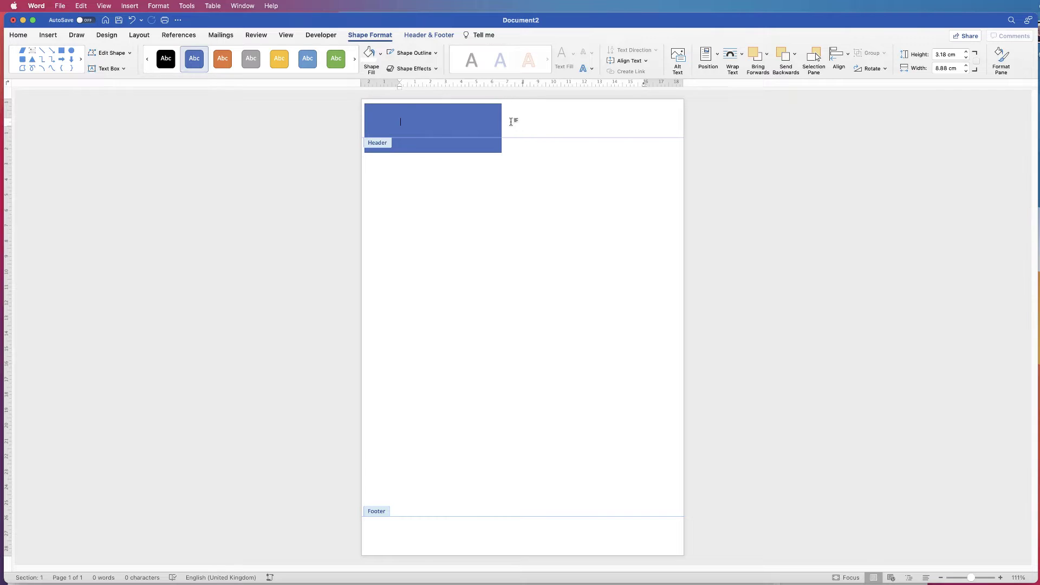
Remove the outline from the header rectangle
left_click(466, 122)
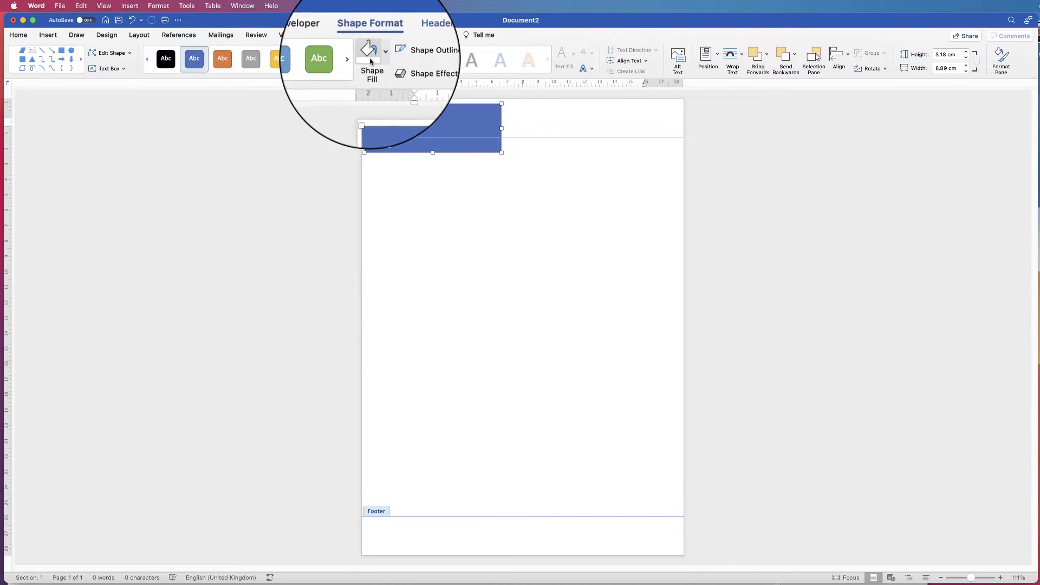
left_click(432, 51)
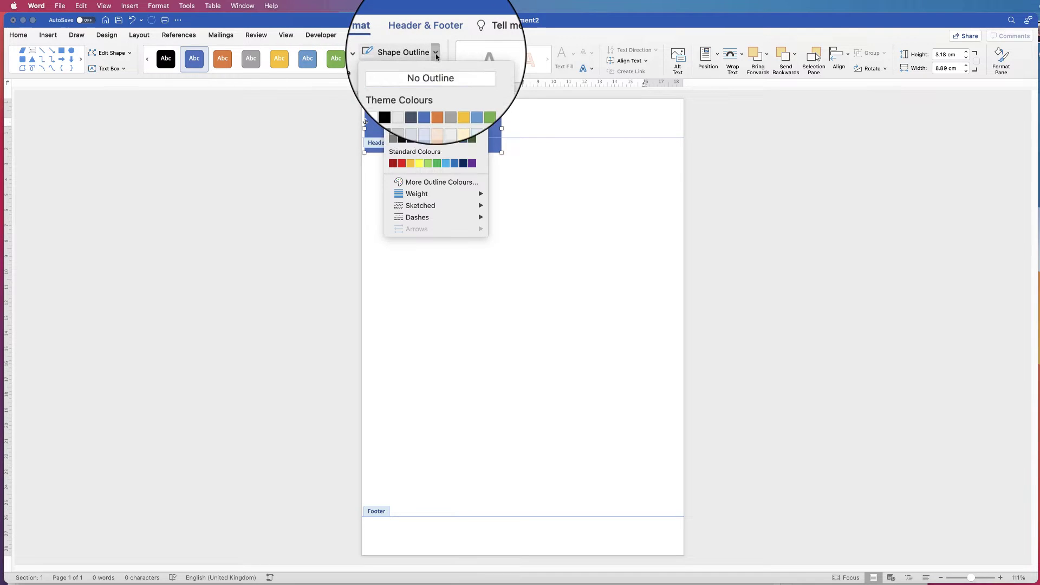
left_click(404, 74)
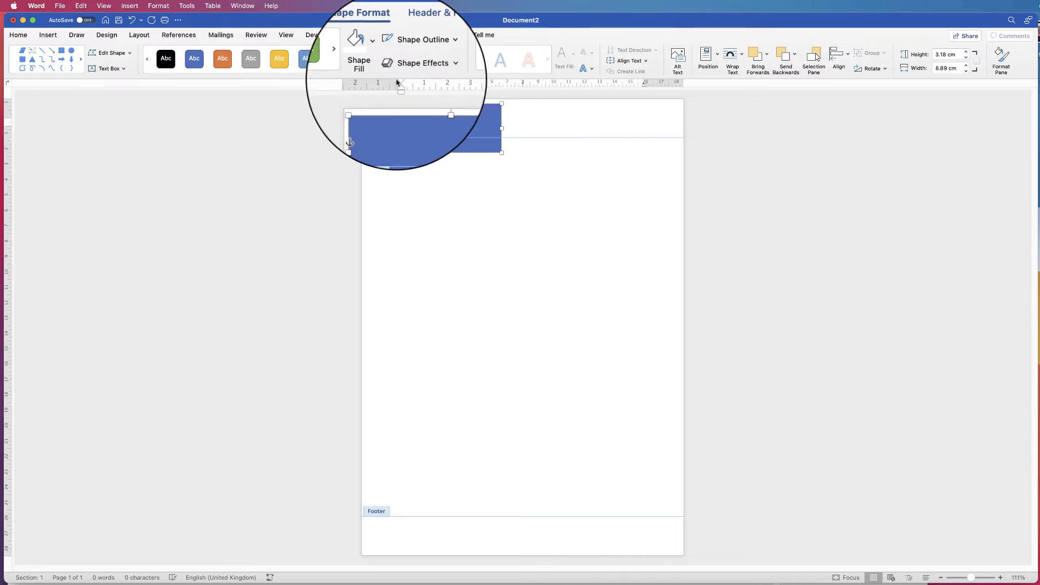
Fill the header rectangle with standard dark blue and fit it into the page corner at about 10.37 cm wide and 3.49 cm high
left_click(373, 51)
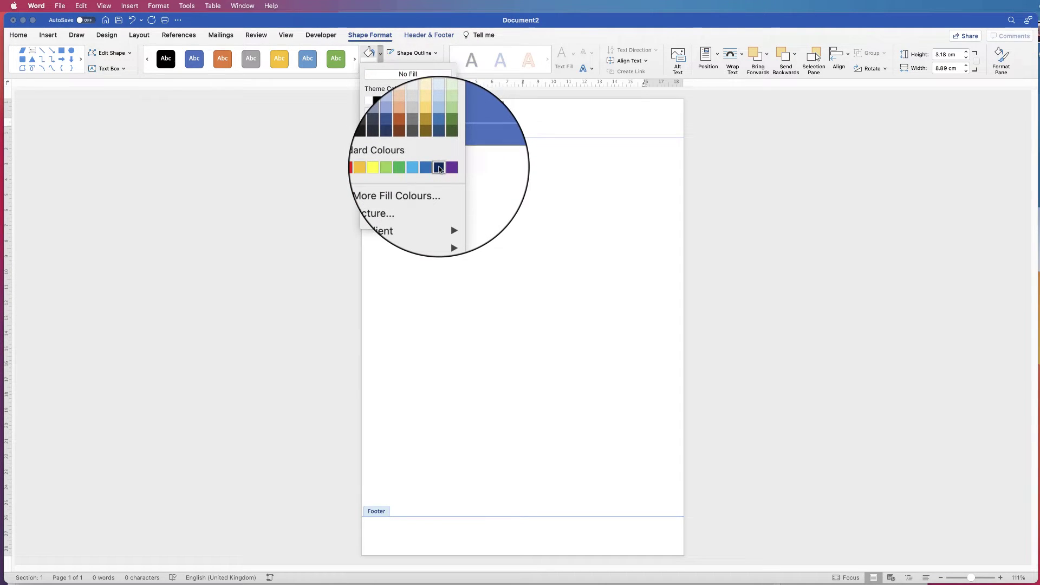
left_click(439, 169)
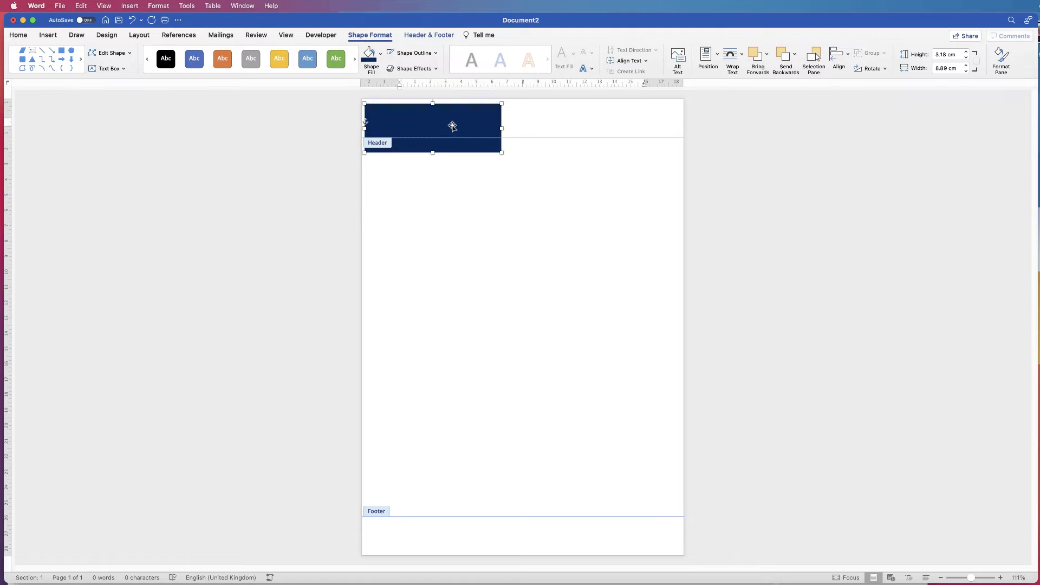
left_click_drag(443, 124, 440, 119)
left_click_drag(497, 148, 523, 152)
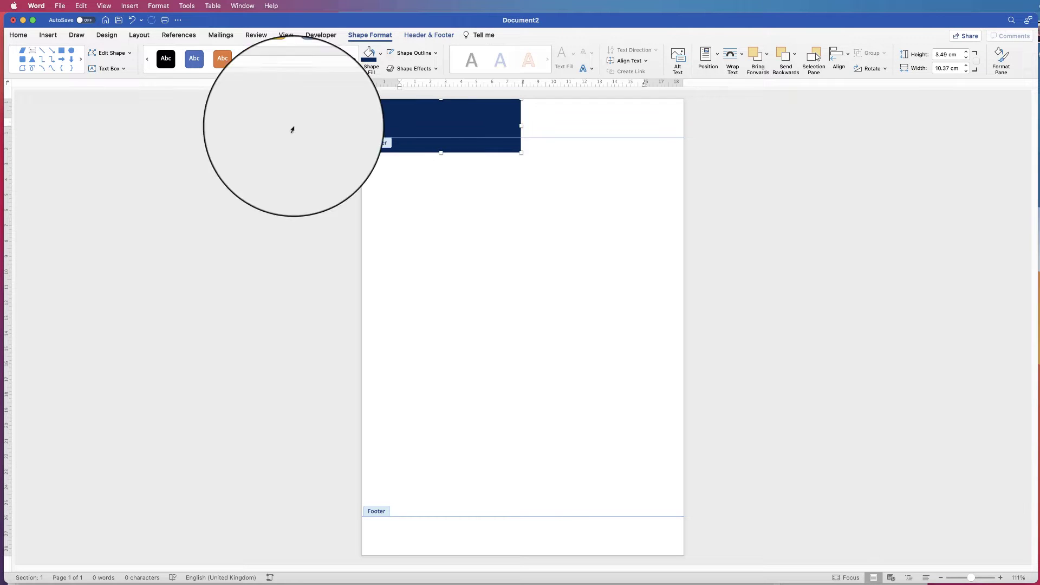
Draw a narrow parallelogram about 6.05 cm high below the rectangle and mirror it horizontally to a width of about 1.69 cm
left_click(48, 35)
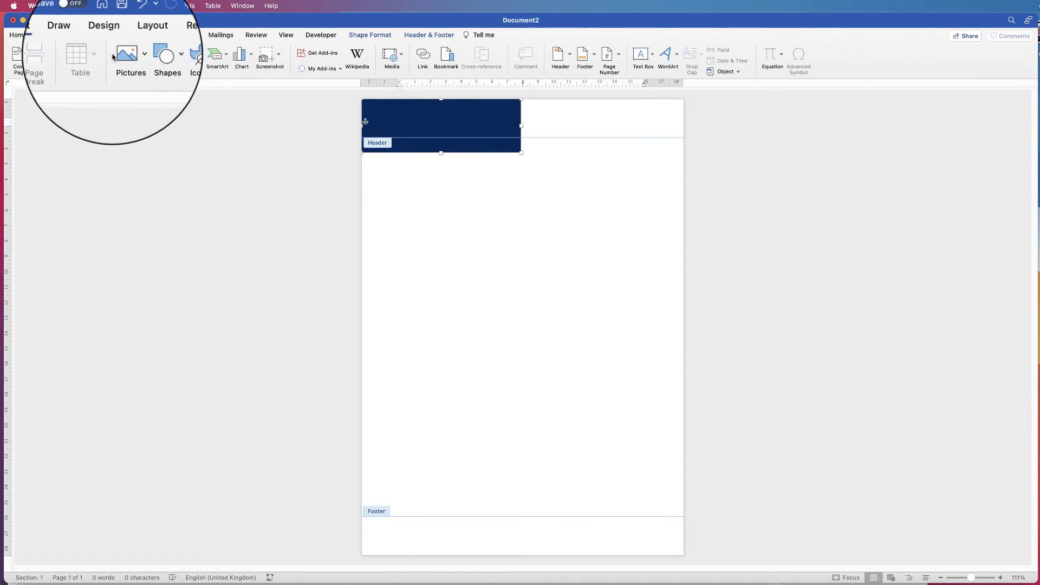
left_click(158, 60)
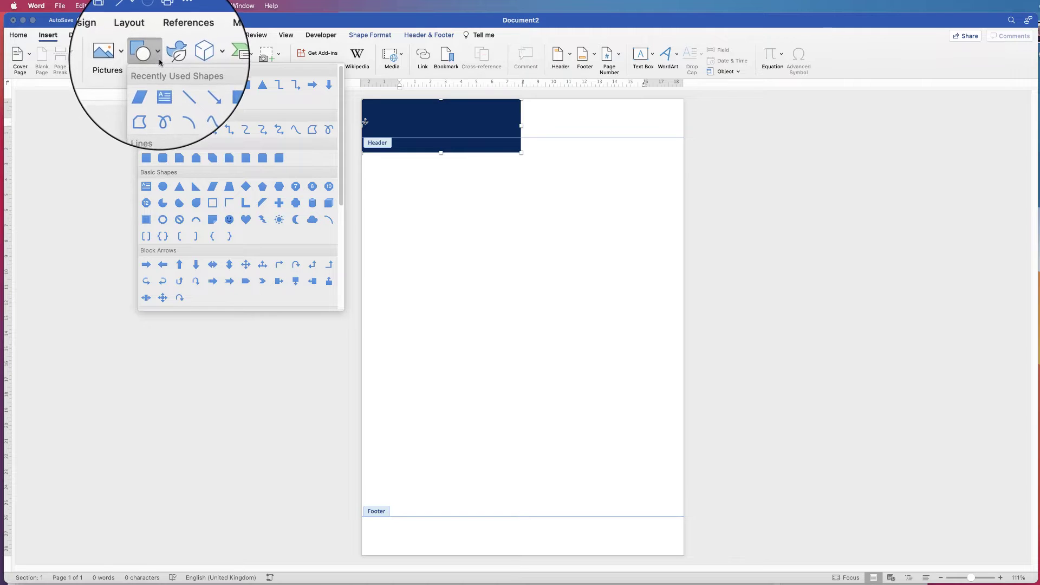
left_click(213, 187)
left_click_drag(486, 172, 513, 265)
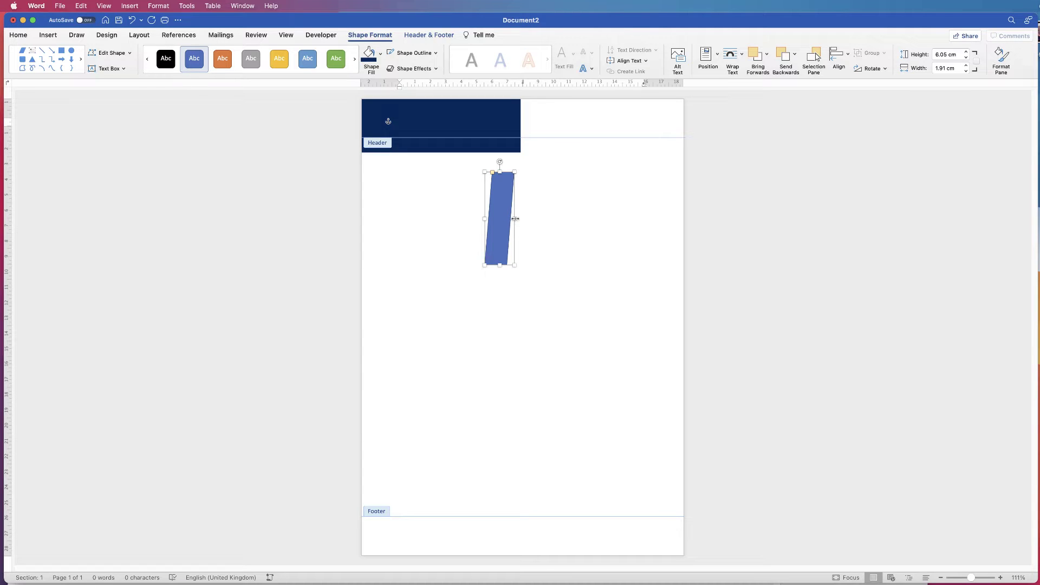
left_click_drag(514, 218, 458, 221)
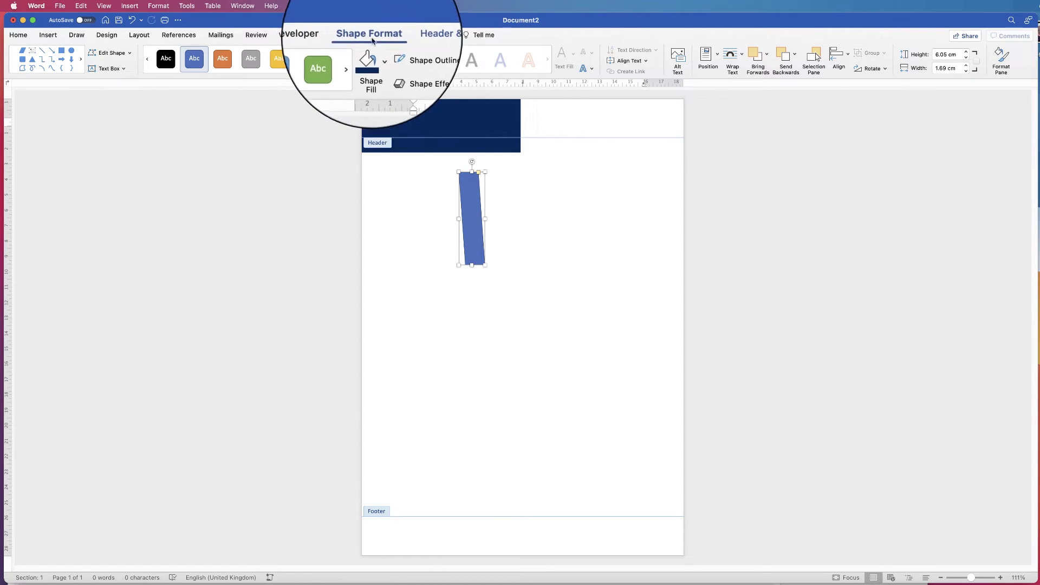
Remove the parallelogram's outline and place it over the dark blue rectangle's right end, shortened to about 4.45 cm high from the page's top edge
left_click(442, 46)
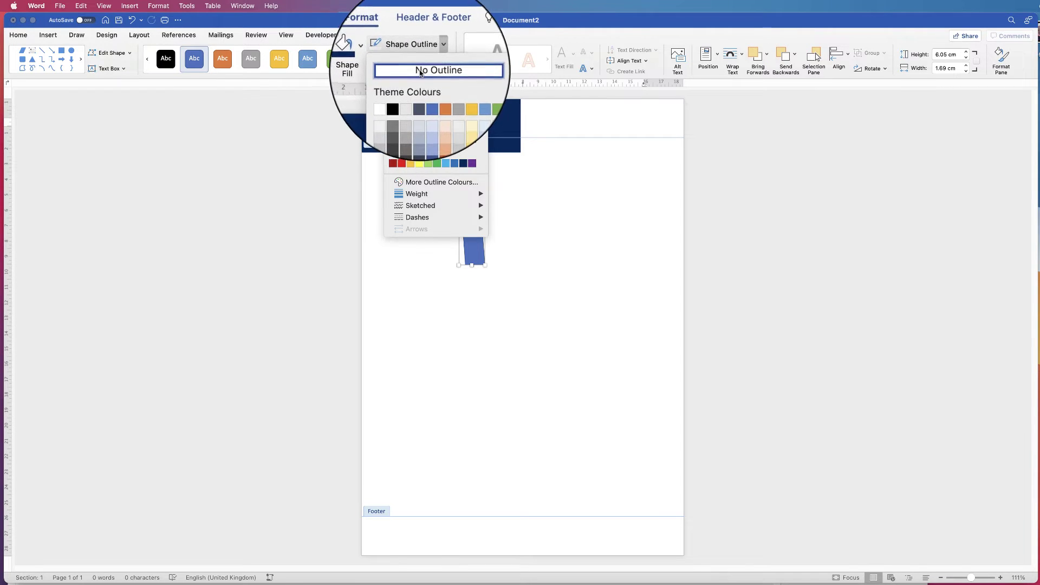
left_click(423, 70)
left_click_drag(474, 232, 520, 163)
left_click(450, 146)
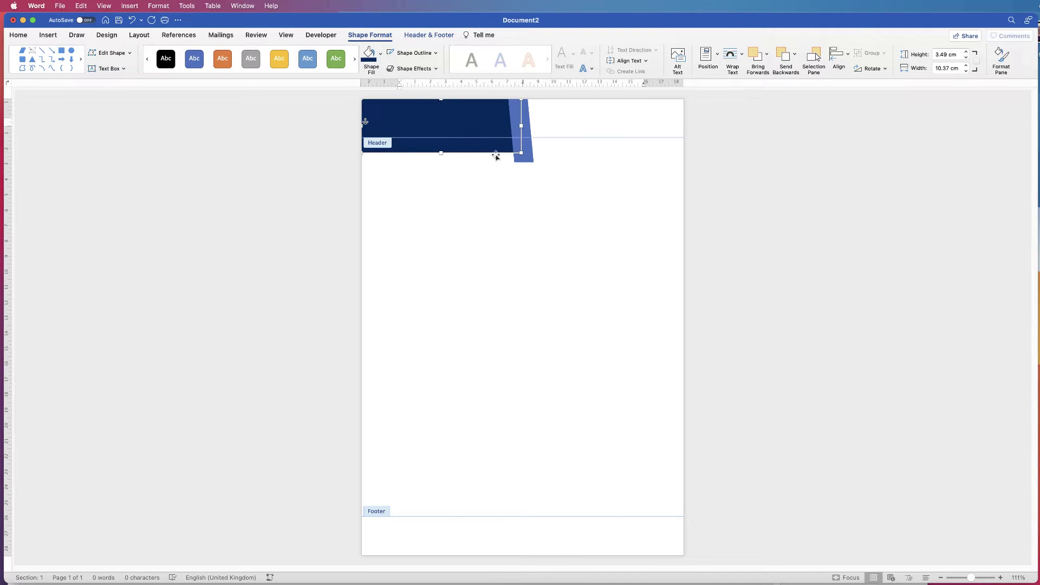
left_click(576, 111)
key("super+v")
key("super+z")
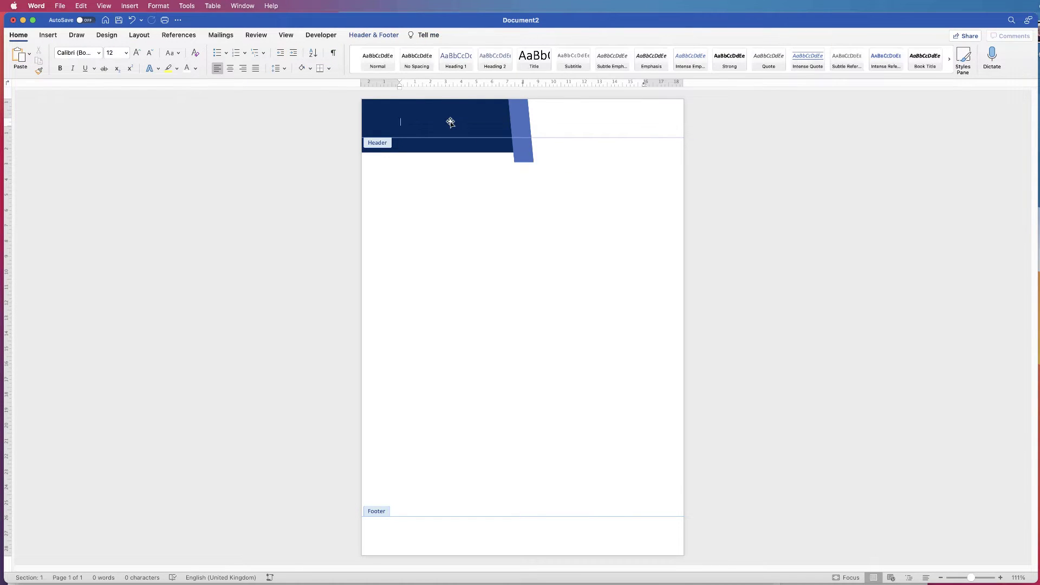
Duplicate the dark blue rectangle and shape the copy into a thin bar reaching the page's right edge in the lower header
left_click(450, 122)
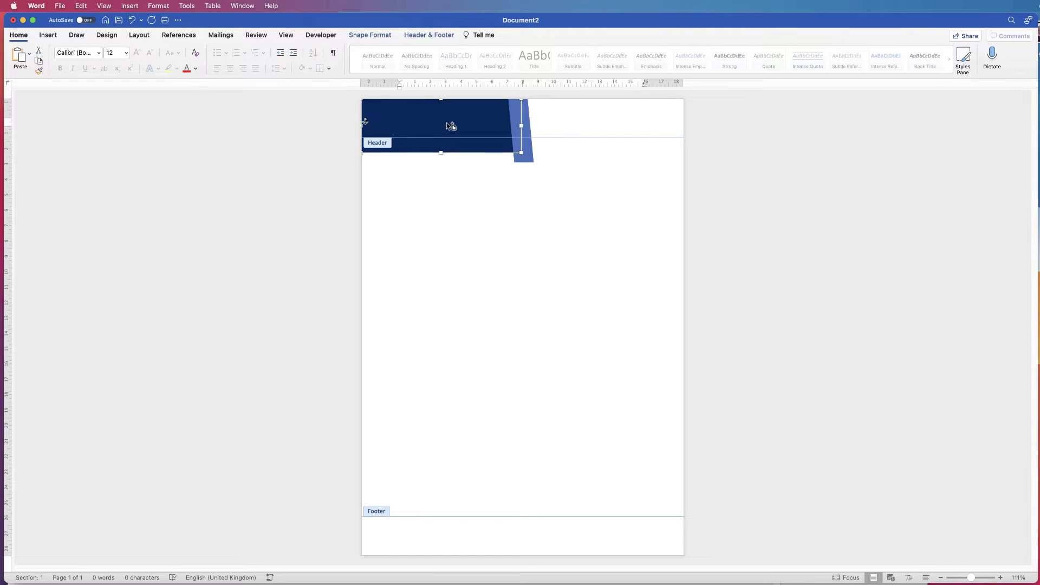
left_click_drag(447, 124, 638, 150)
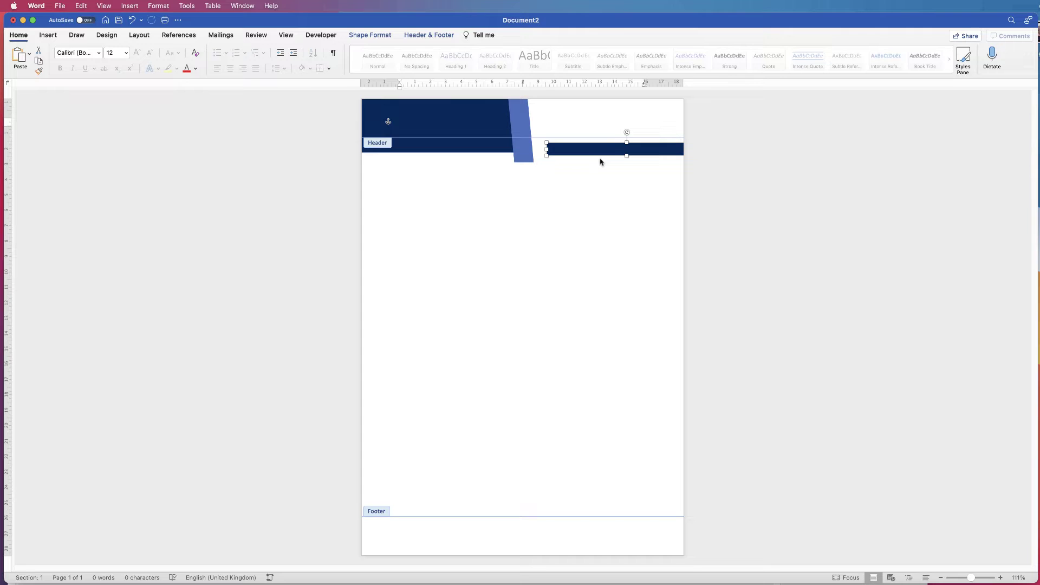
Align the bottom edges of the large rectangle and the thin bar, and stretch the rectangle back up to the page's top edge
left_click(469, 146, "shift")
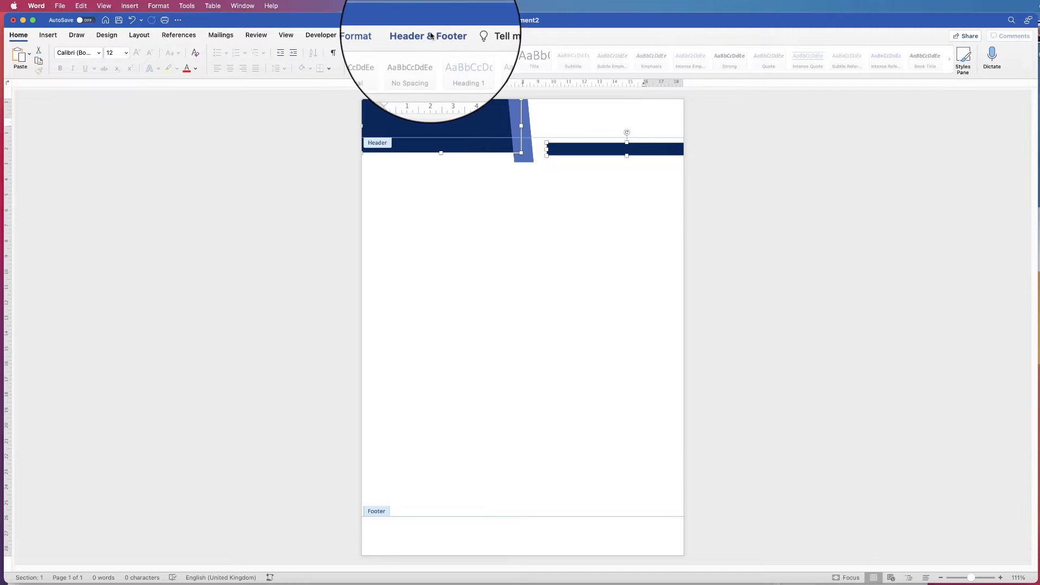
left_click(370, 35)
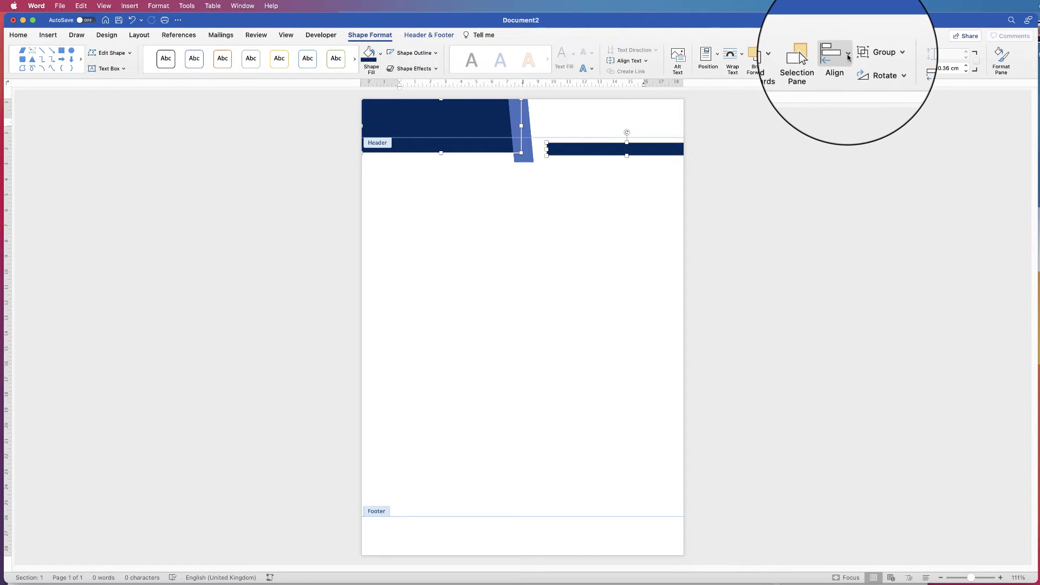
left_click(846, 61)
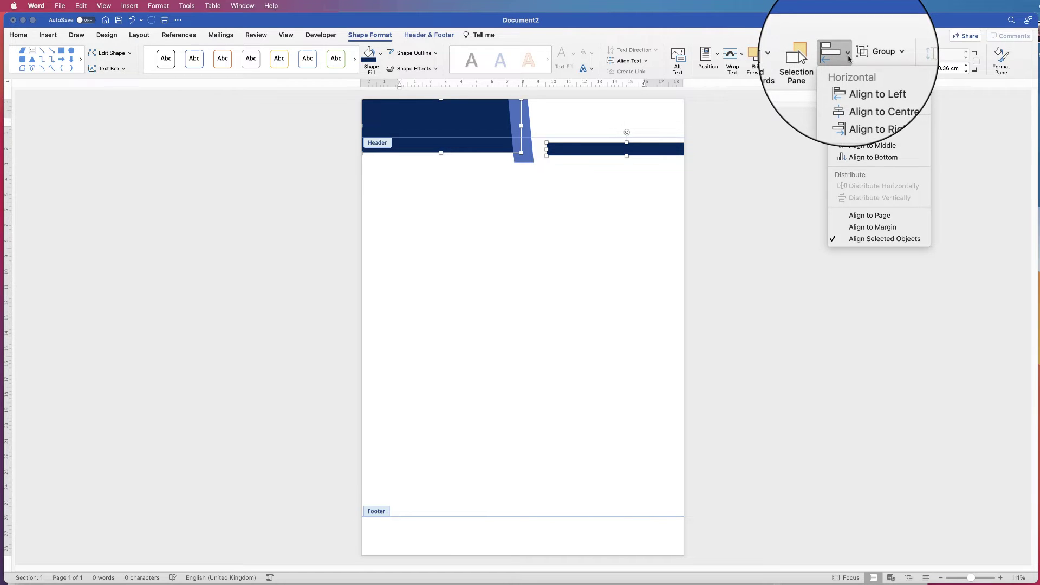
left_click(855, 159)
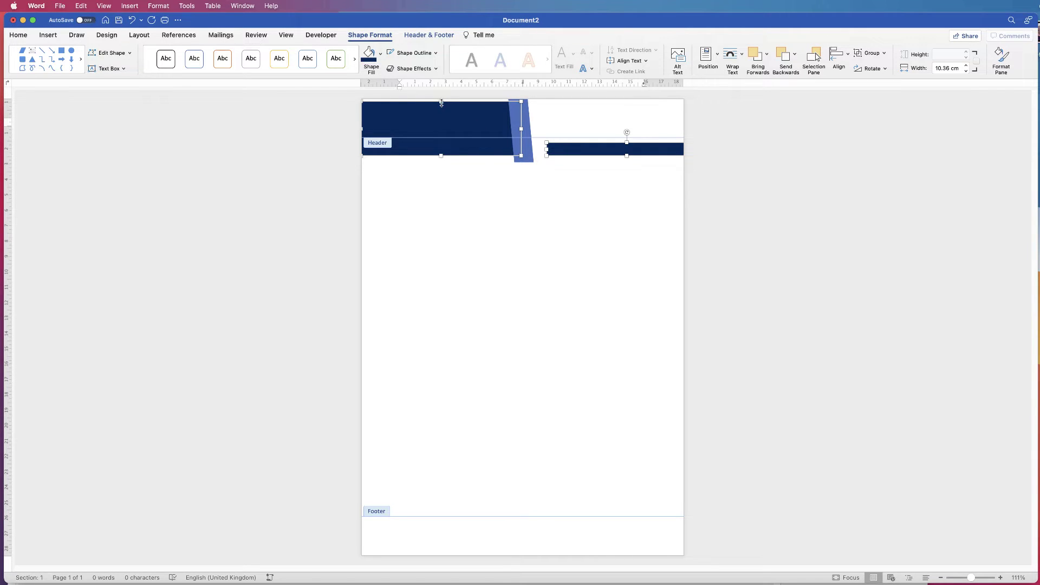
left_click_drag(441, 99, 441, 96)
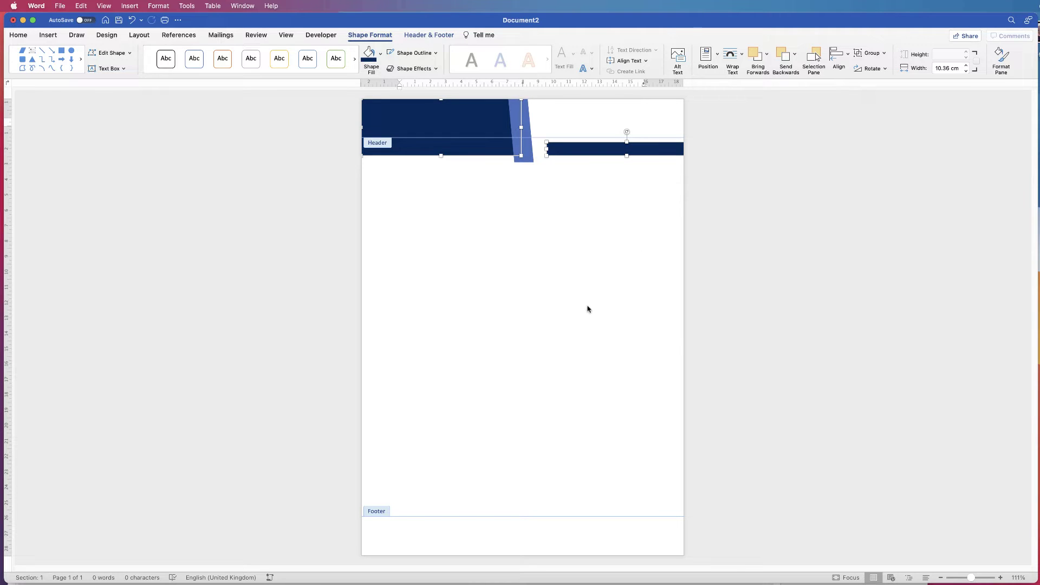
left_click(679, 104)
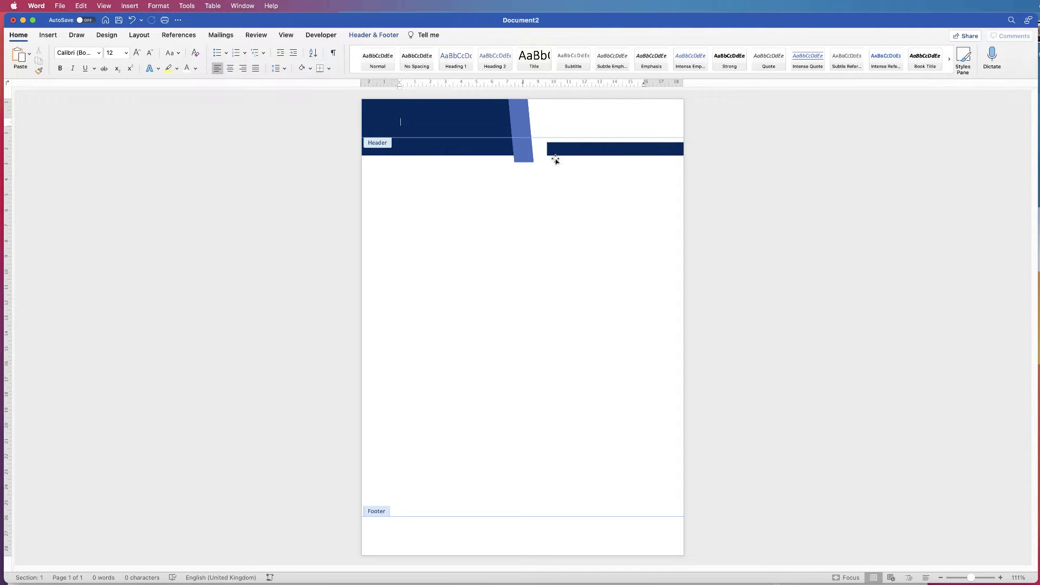
Duplicate the blue parallelogram directly to its right, overlapping the thin bar's end, and fill the copy with white
left_click(521, 125)
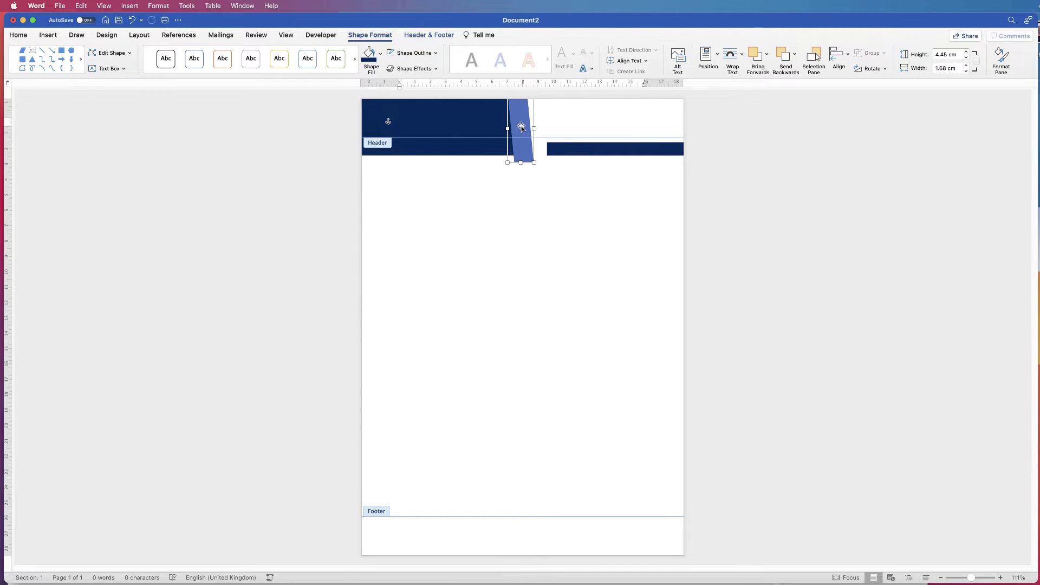
left_click_drag(519, 122, 538, 122)
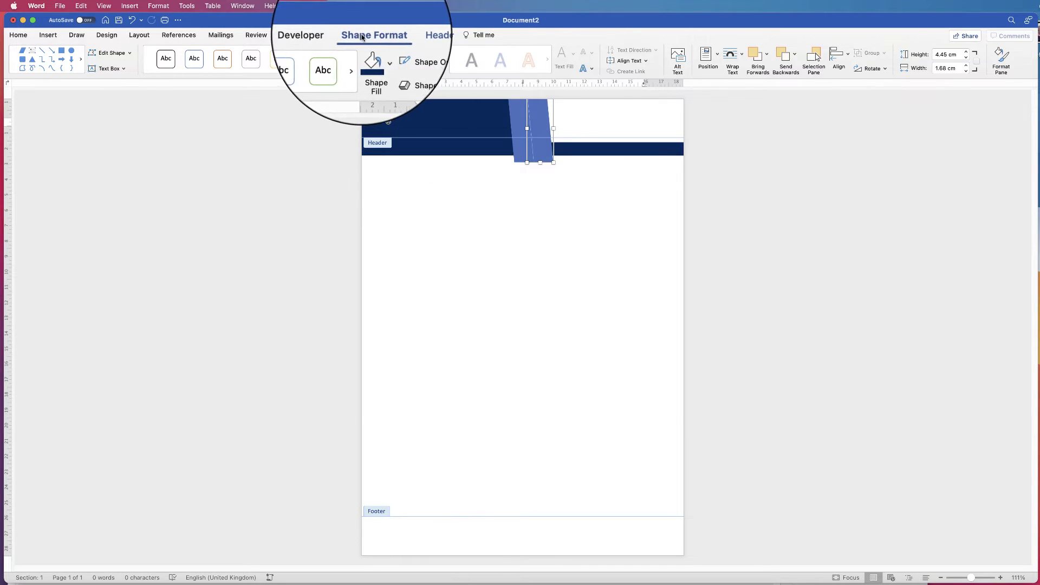
left_click(380, 53)
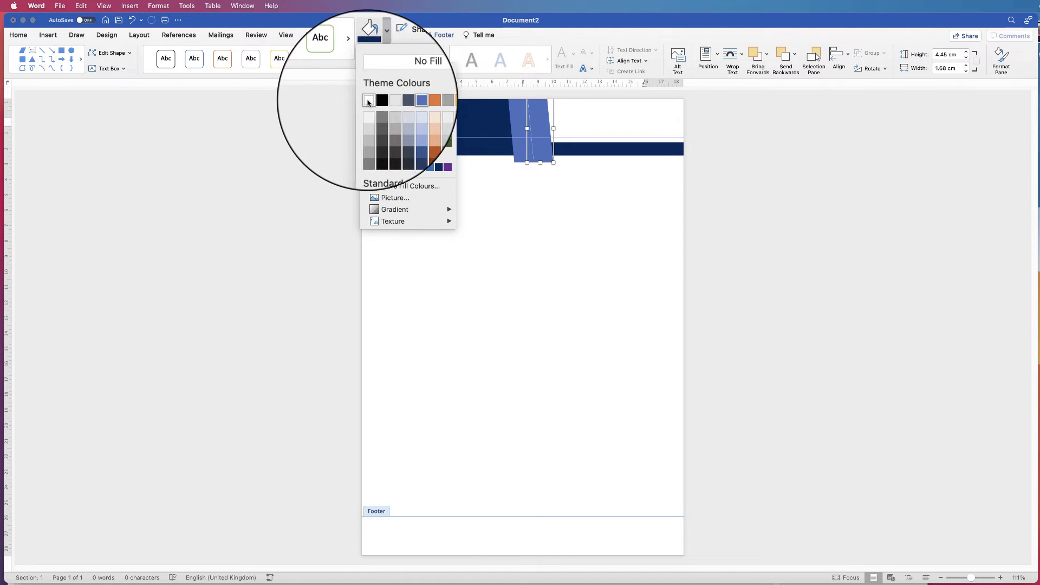
left_click(370, 103)
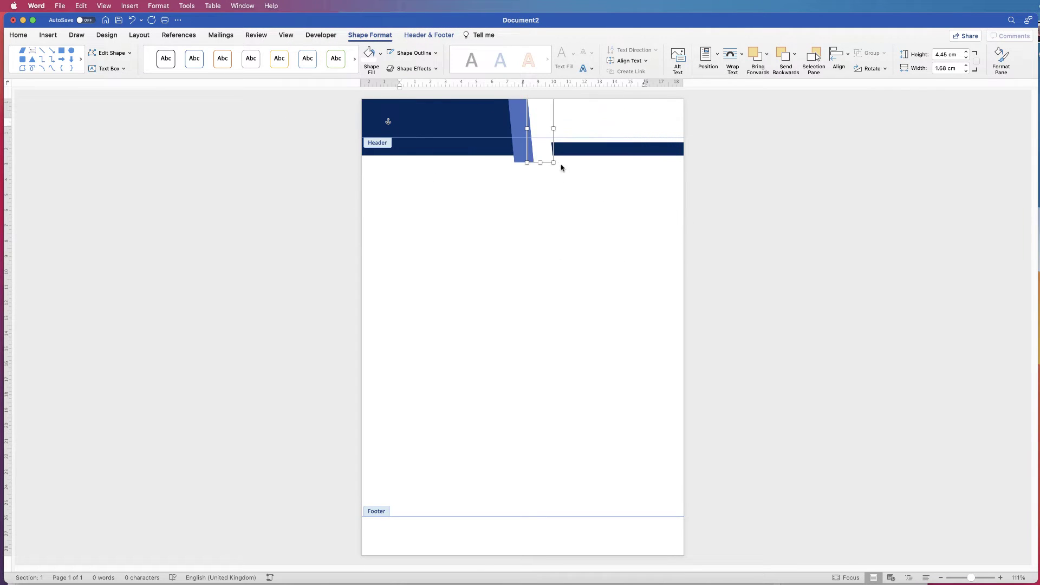
left_click(601, 115)
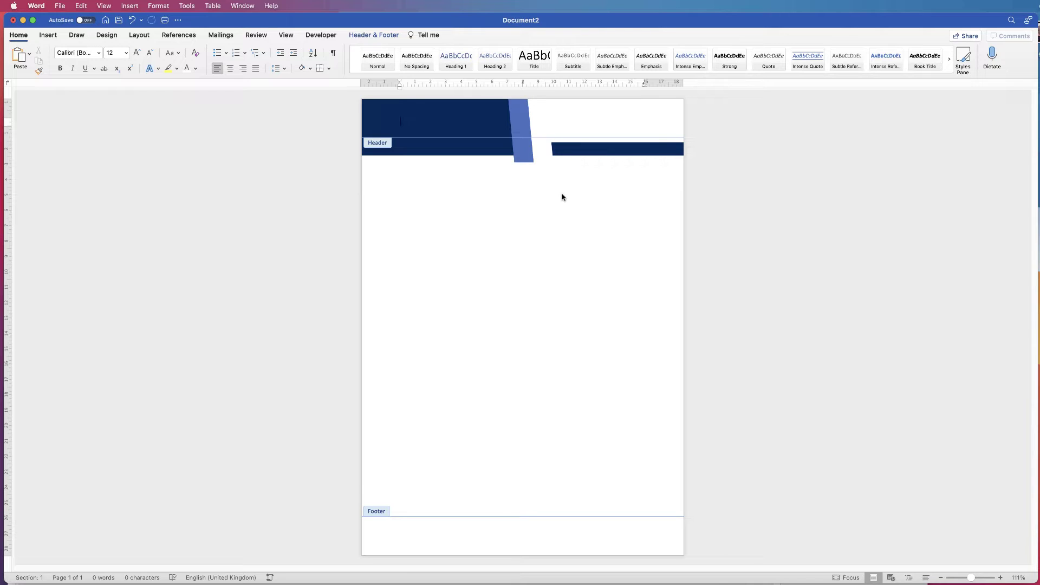
Copy the large dark blue rectangle into the footer's right corner and reduce its height to about 2.73 cm
left_click(461, 122)
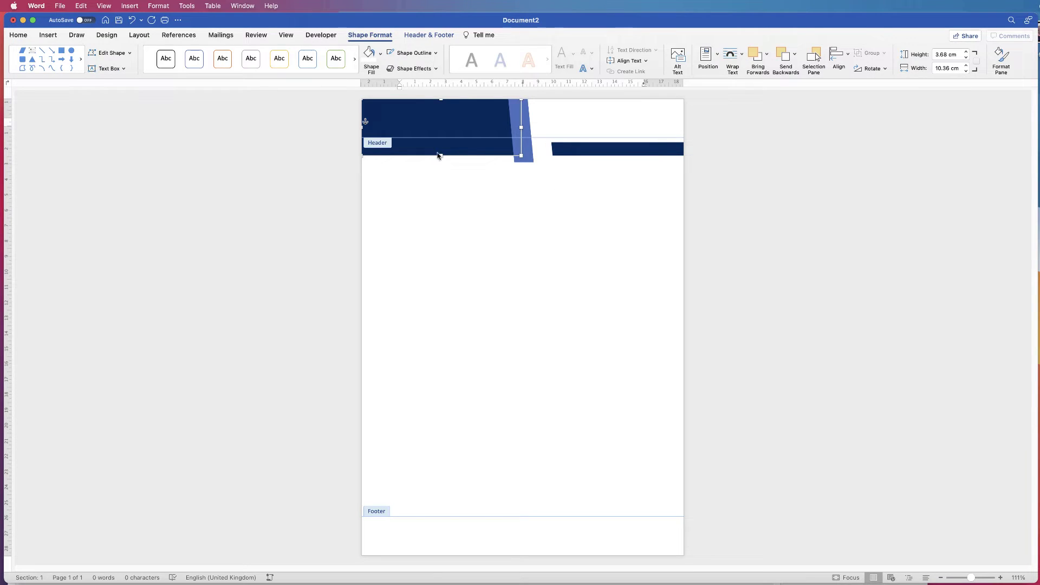
left_click_drag(452, 147, 604, 514)
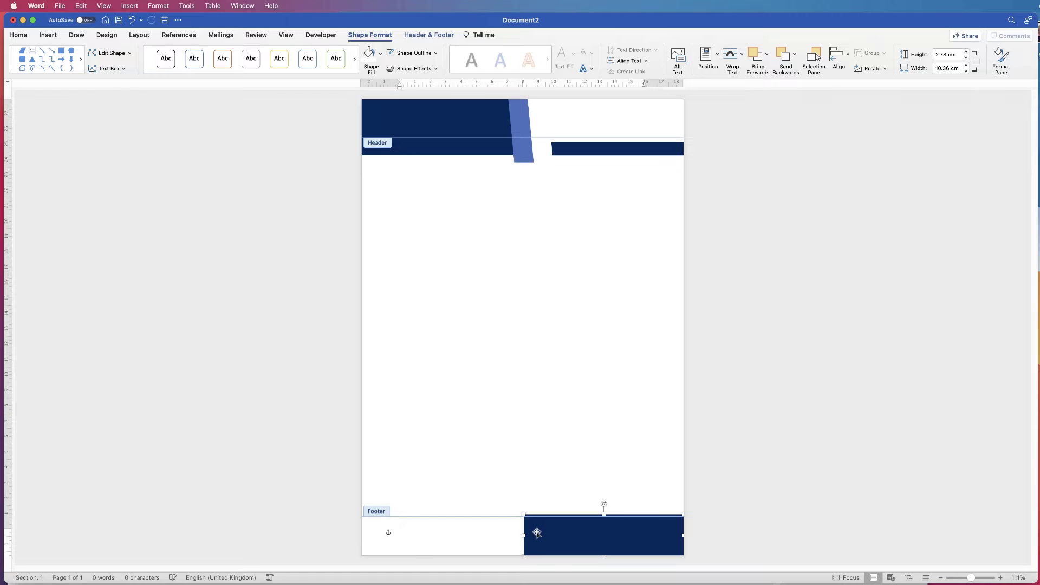
Narrow the footer rectangle from its left edge, copy the white parallelogram over that edge, and reduce the copy's height to about 3.59 cm
left_click_drag(526, 535, 543, 536)
left_click(538, 160)
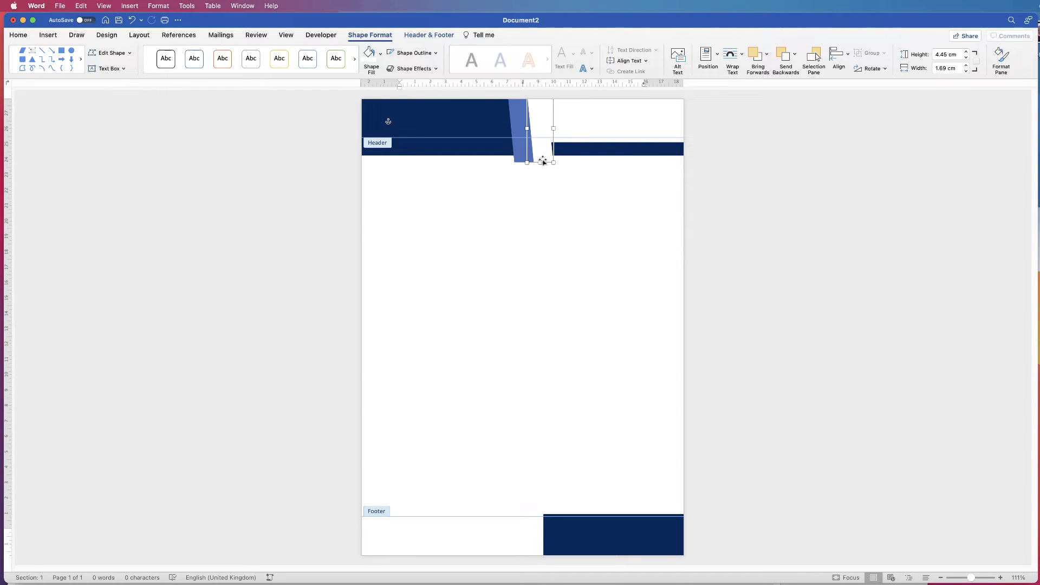
left_click_drag(541, 131, 542, 529)
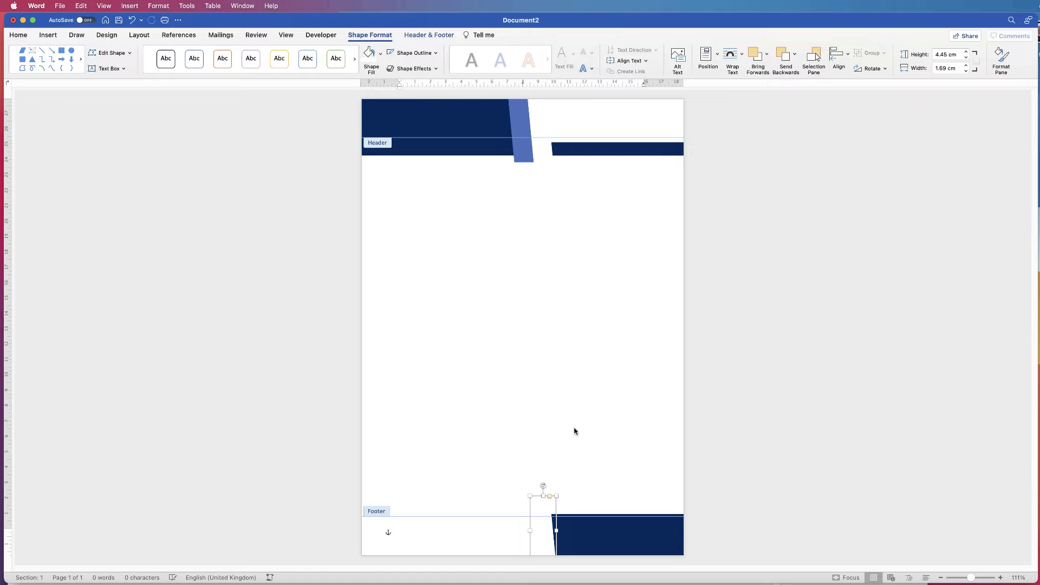
left_click_drag(543, 496, 544, 509)
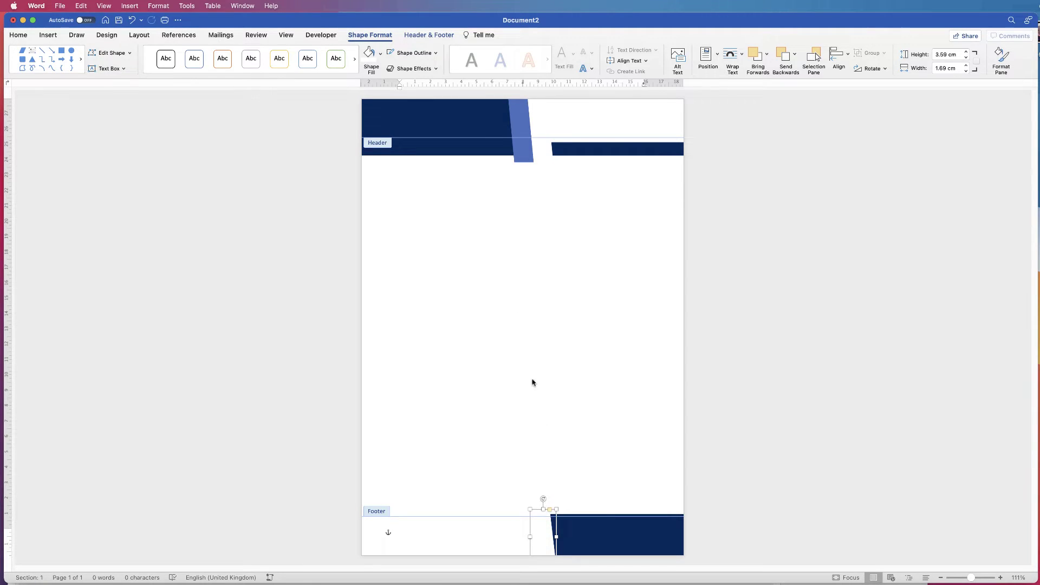
Insert the solid @ icon from the stock icons into the header and set its text wrapping to In Front of Text
left_click(496, 128)
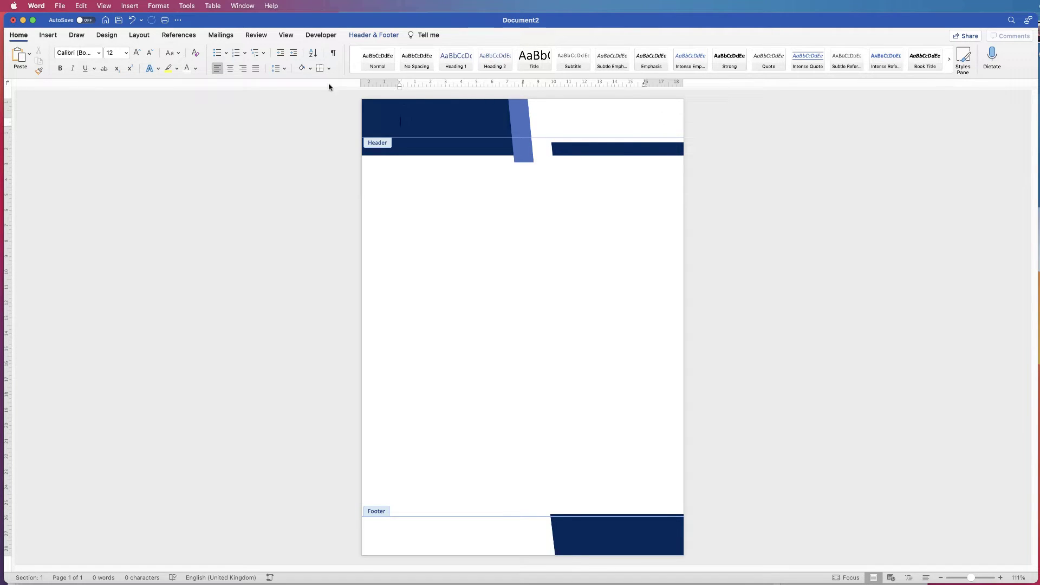
left_click(48, 35)
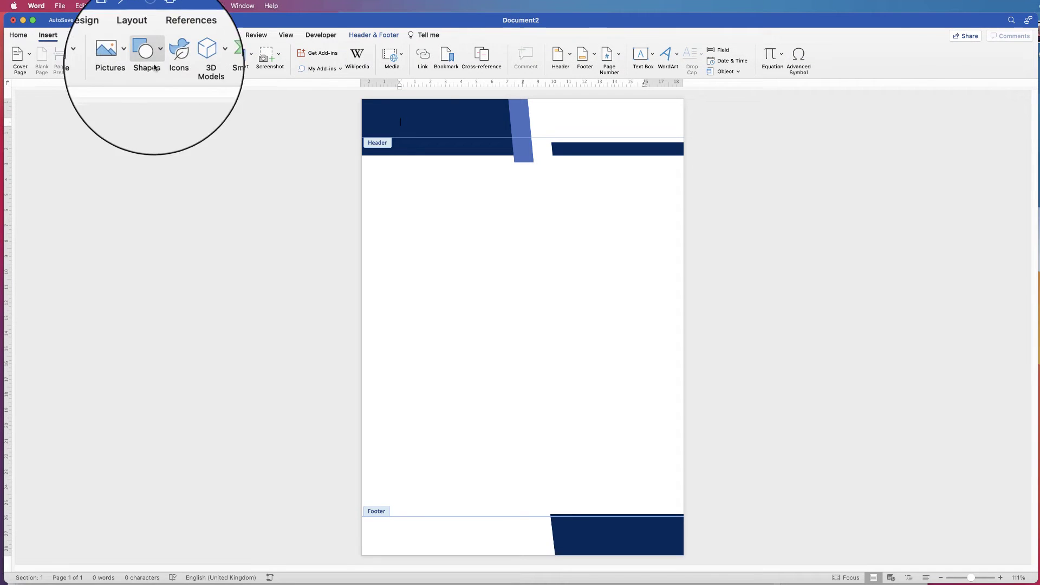
left_click(171, 54)
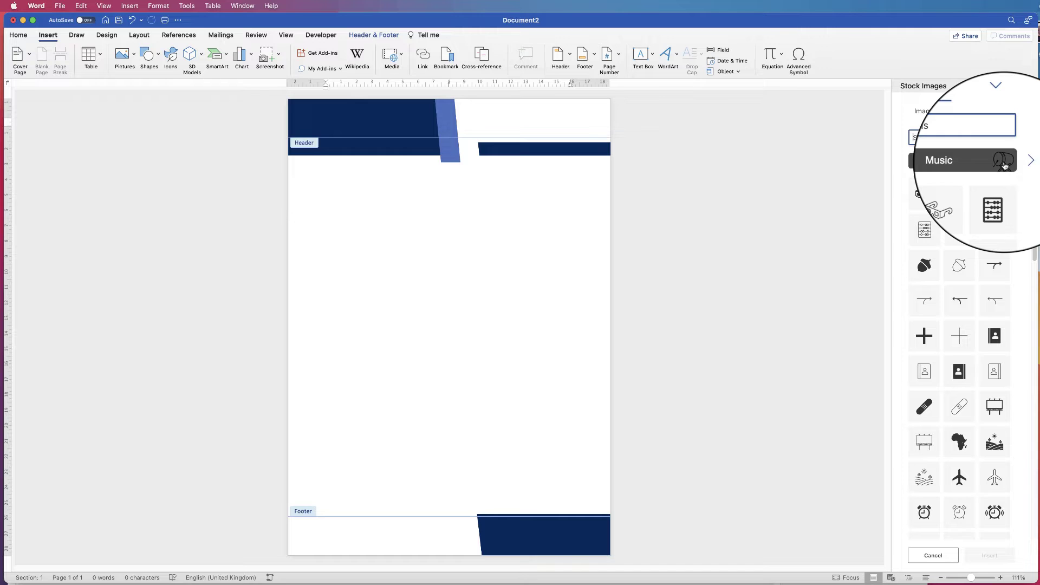
scroll(1032, 229, "down", 3)
left_click_drag(1032, 230, 1012, 437)
scroll(1009, 390, "down", 1)
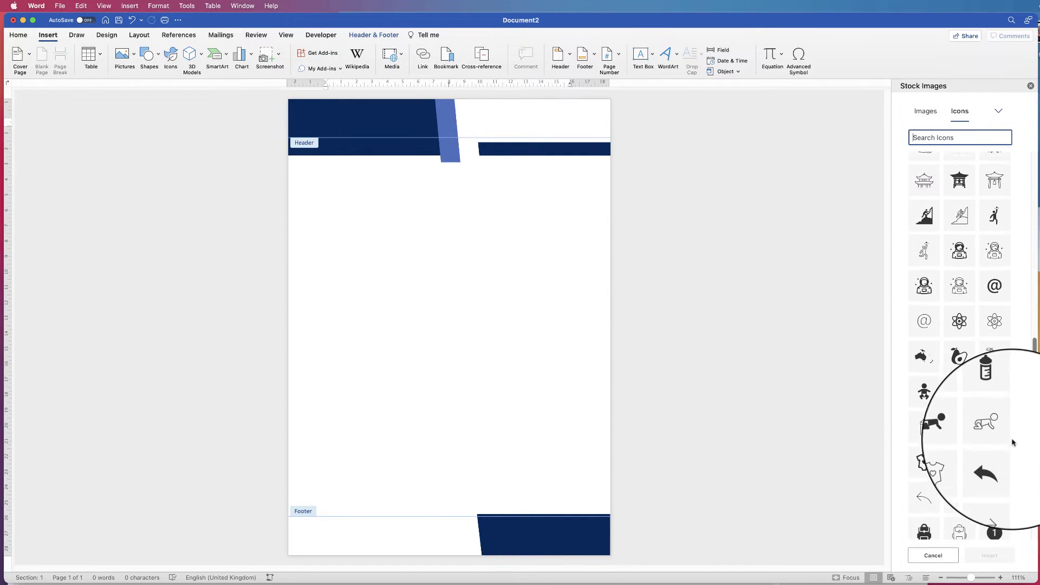
left_click(994, 300)
left_click(989, 555)
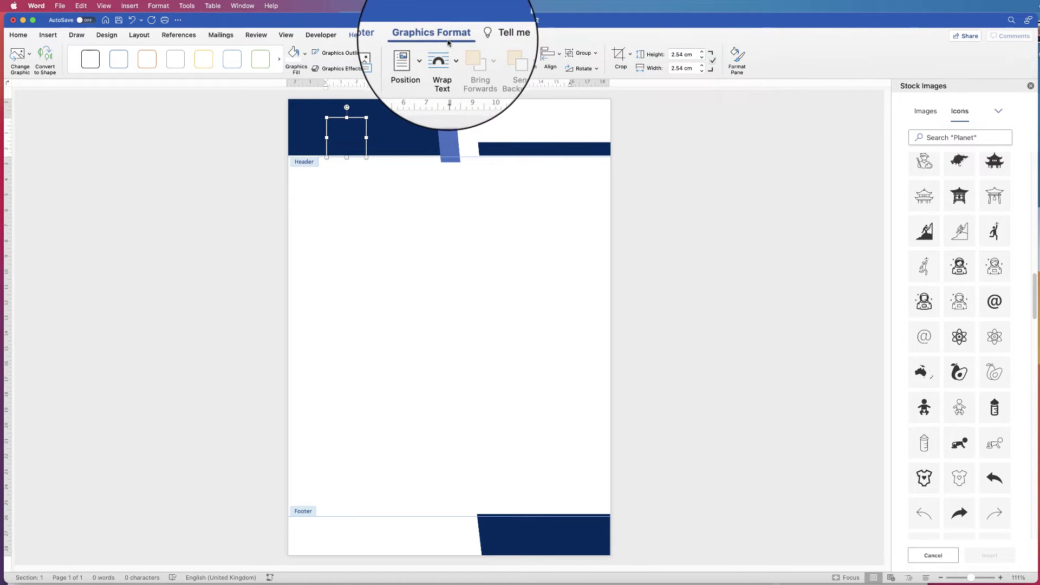
left_click(440, 57)
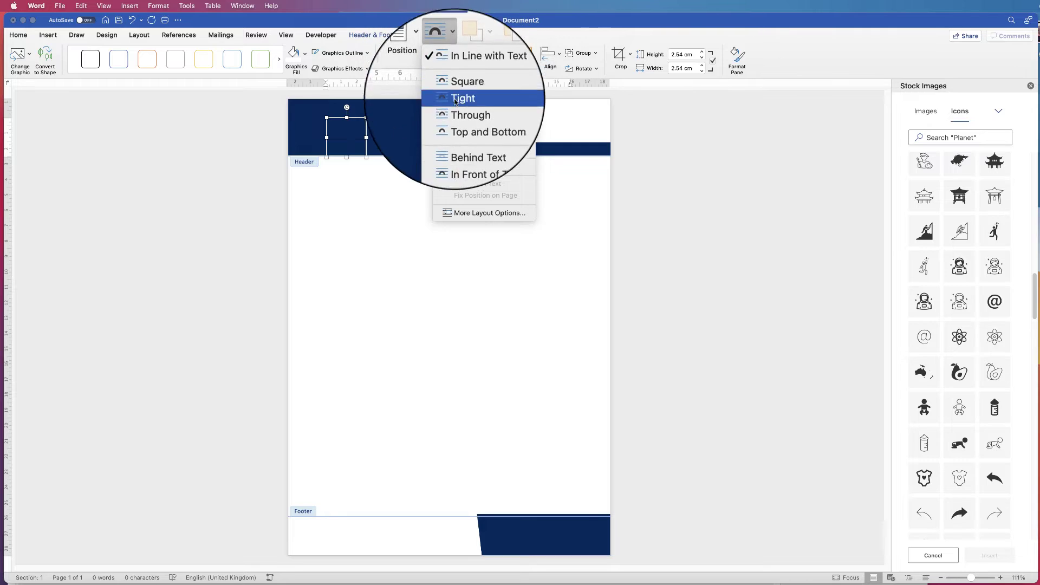
left_click(457, 150)
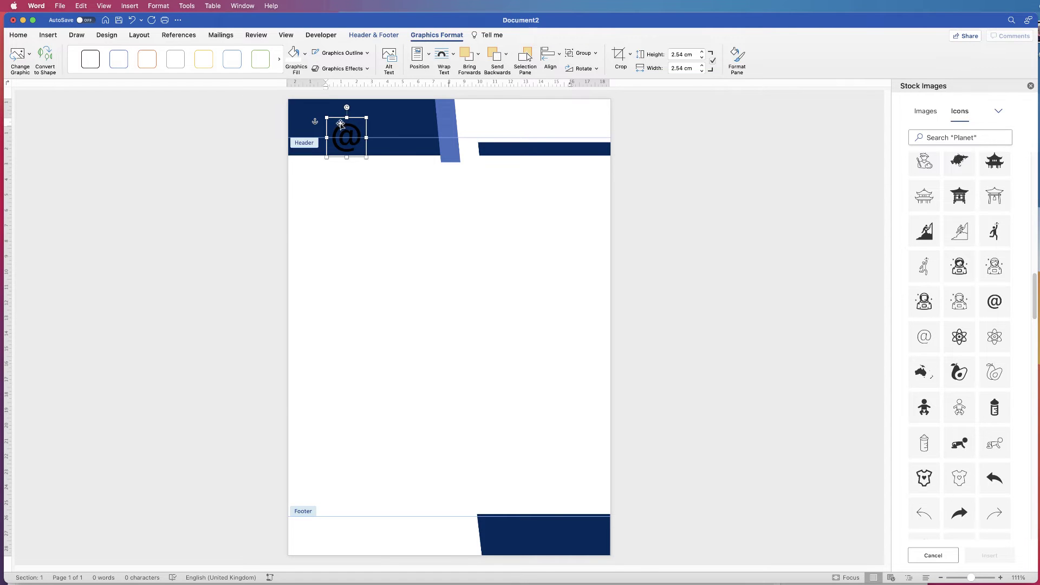
Fill the @ icon with white, shrink it, and place it near the left end of the dark blue header rectangle
left_click(305, 59)
left_click(297, 187)
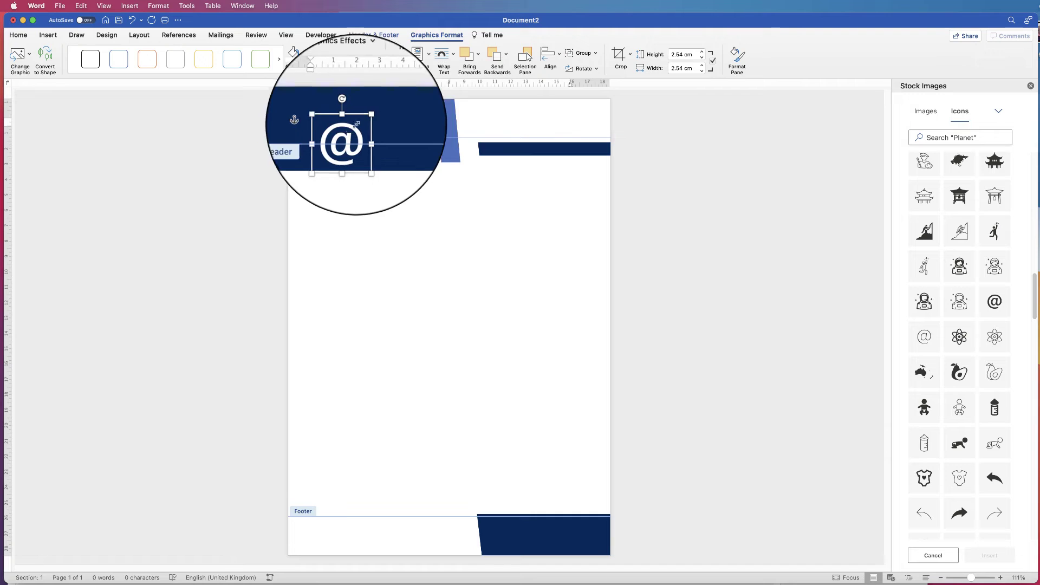
left_click_drag(365, 118, 319, 130)
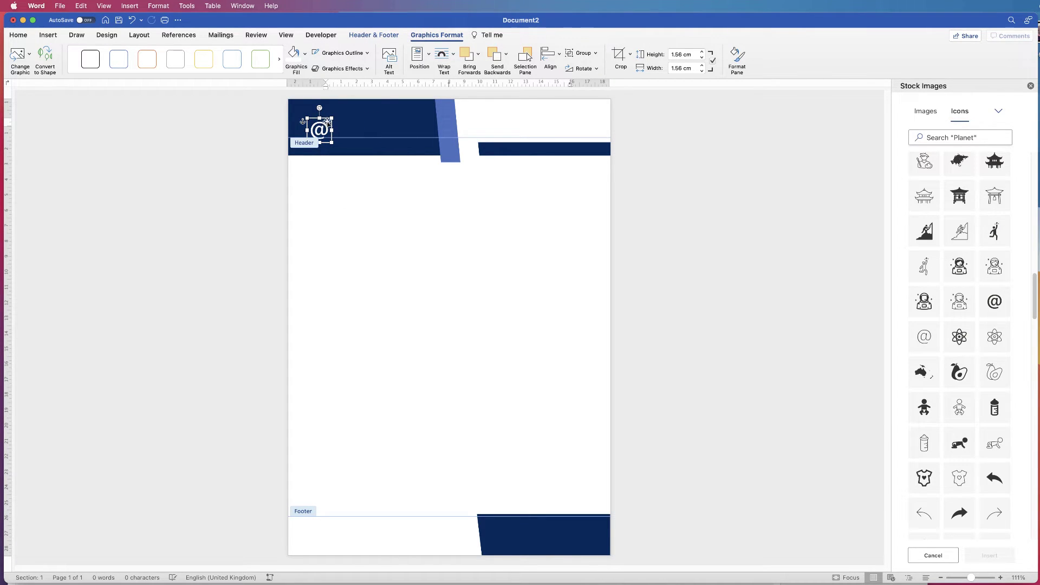
Draw a text box about 5.08 cm wide and 2.54 cm high between the @ icon and the blue parallelogram
left_click(47, 35)
left_click(652, 53)
left_click(666, 70)
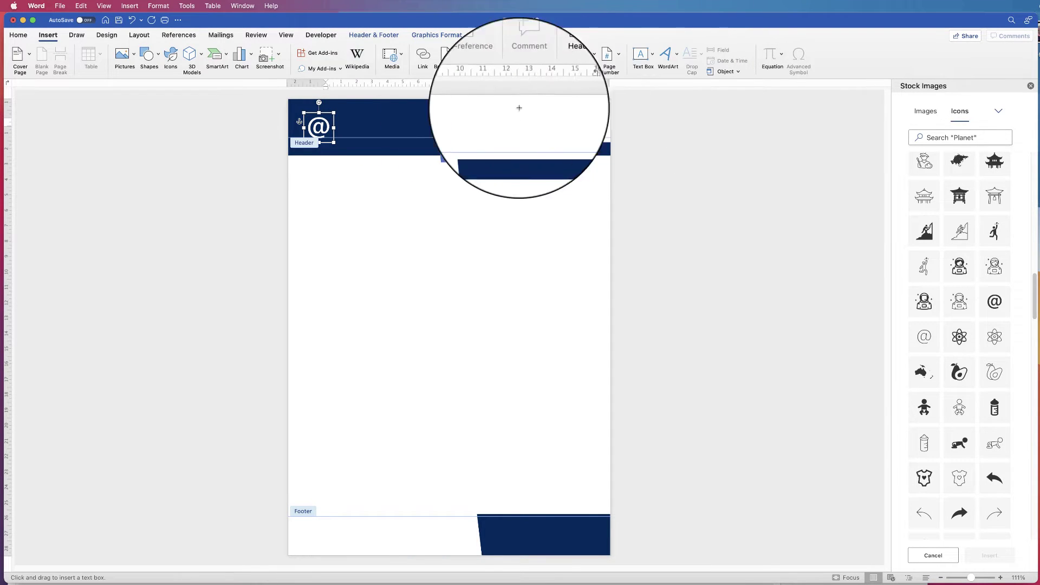
mouse_move(348, 108)
left_mouse_down()
mouse_move(425, 148)
mouse_move(376, 227)
left_mouse_up()
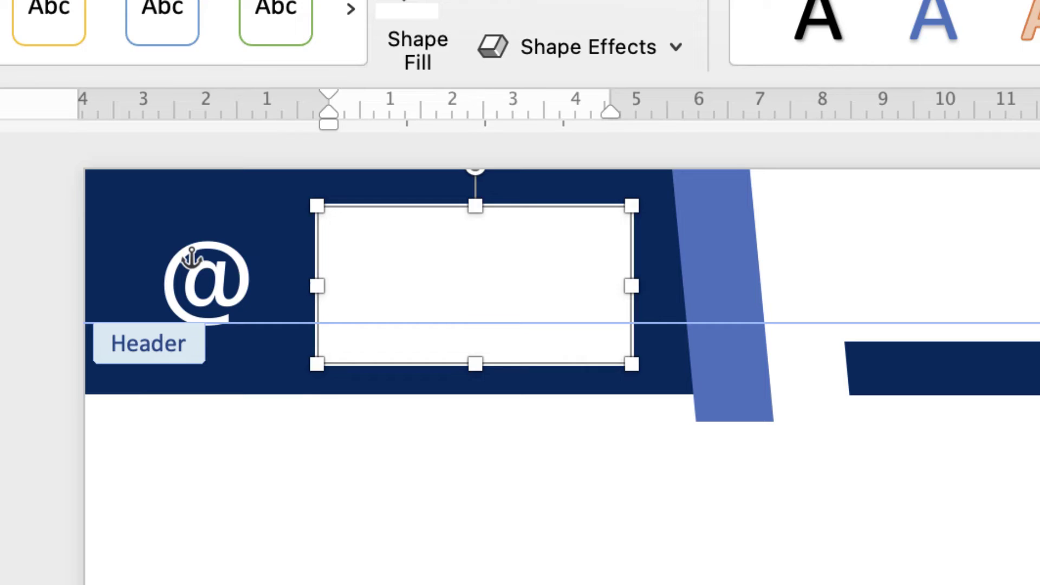
Remove the outline and the fill from the header text box
left_click(1032, 260)
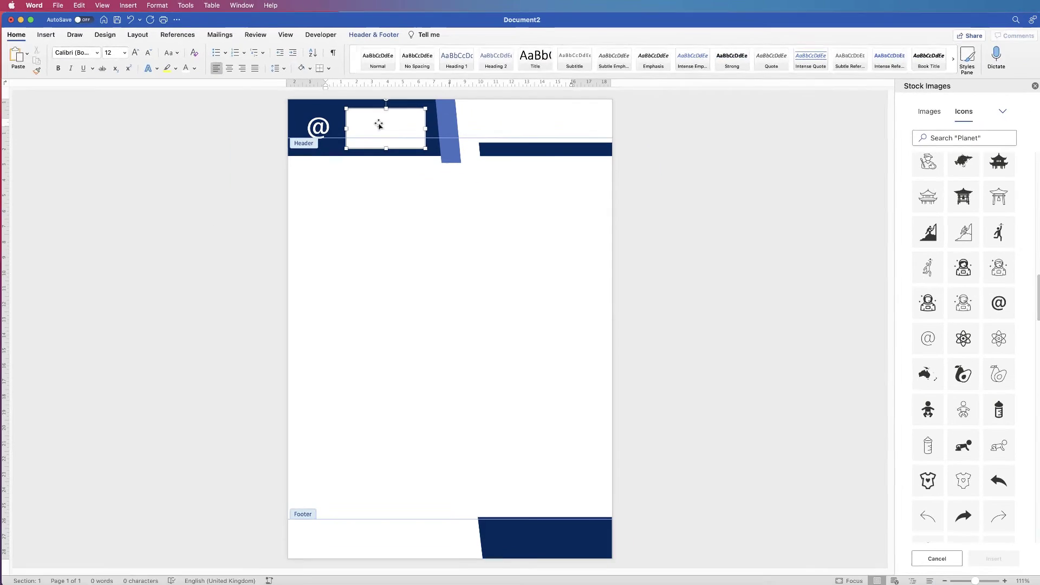
left_click(417, 206)
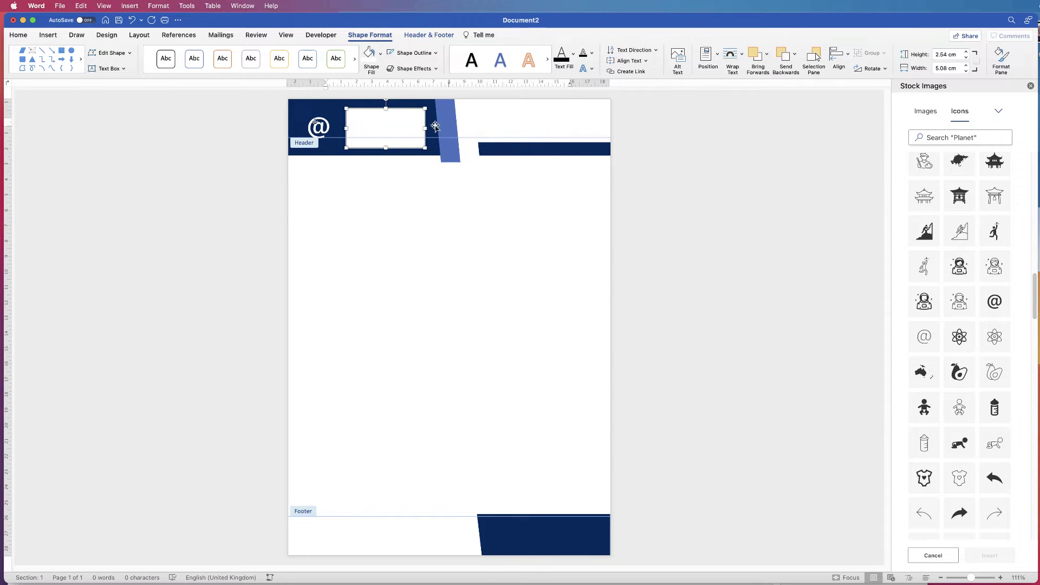
left_click(436, 61)
left_click(420, 69)
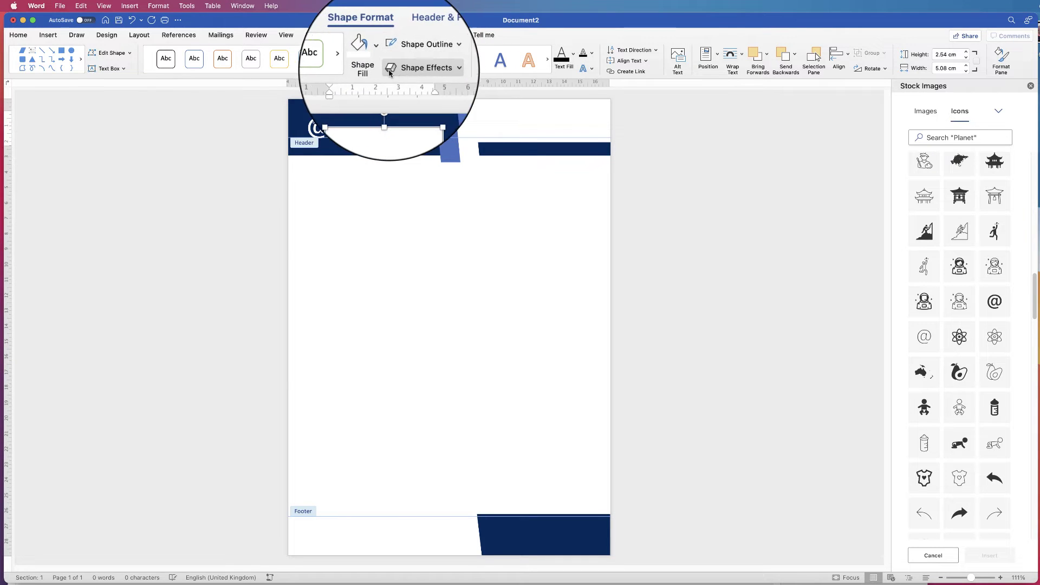
left_click(381, 54)
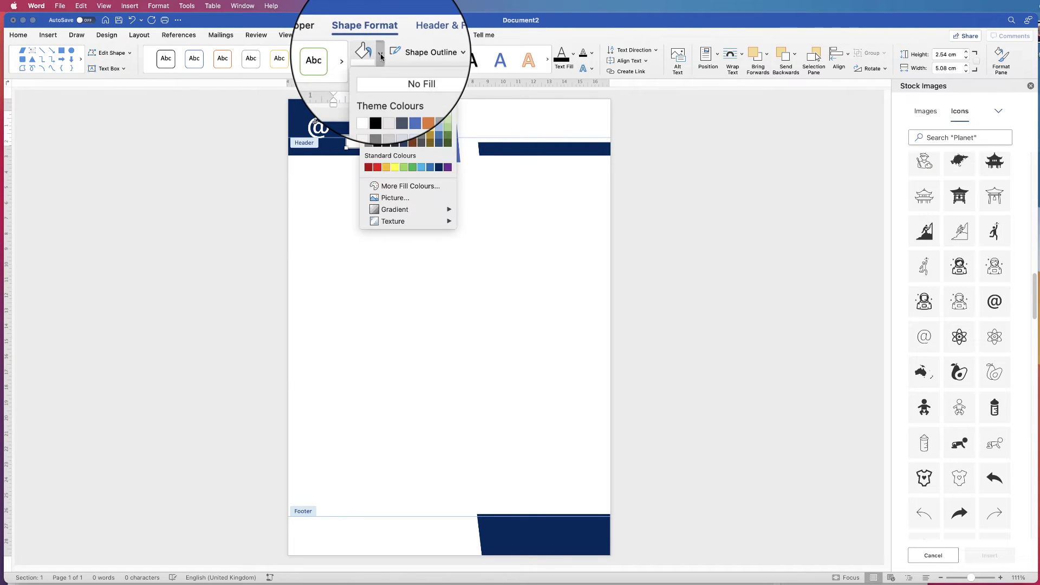
left_click(382, 71)
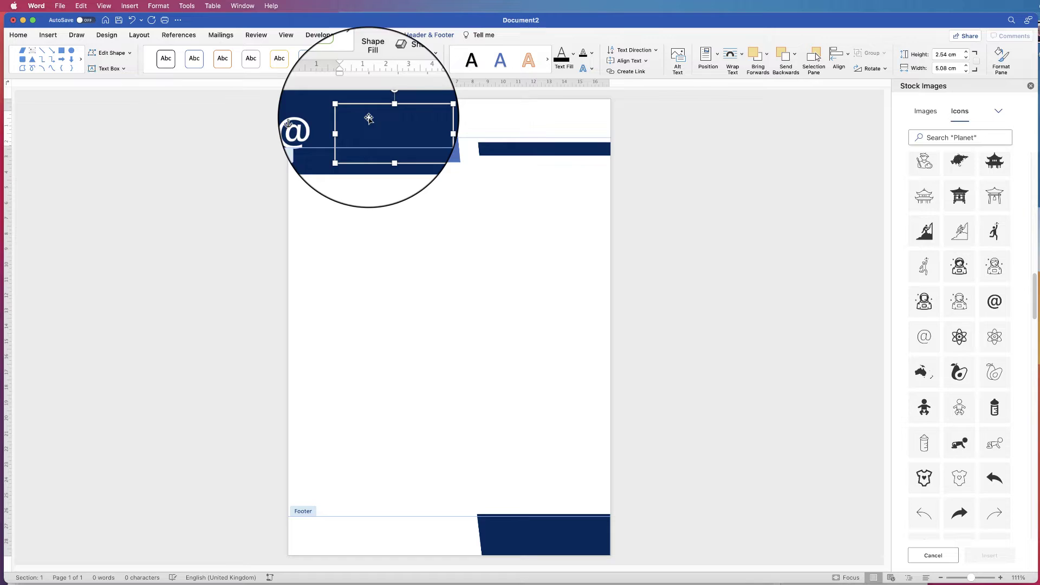
Enter YOUR LOGO HERE in the header text box and colour the text white
type("YOUR LOGO HERE")
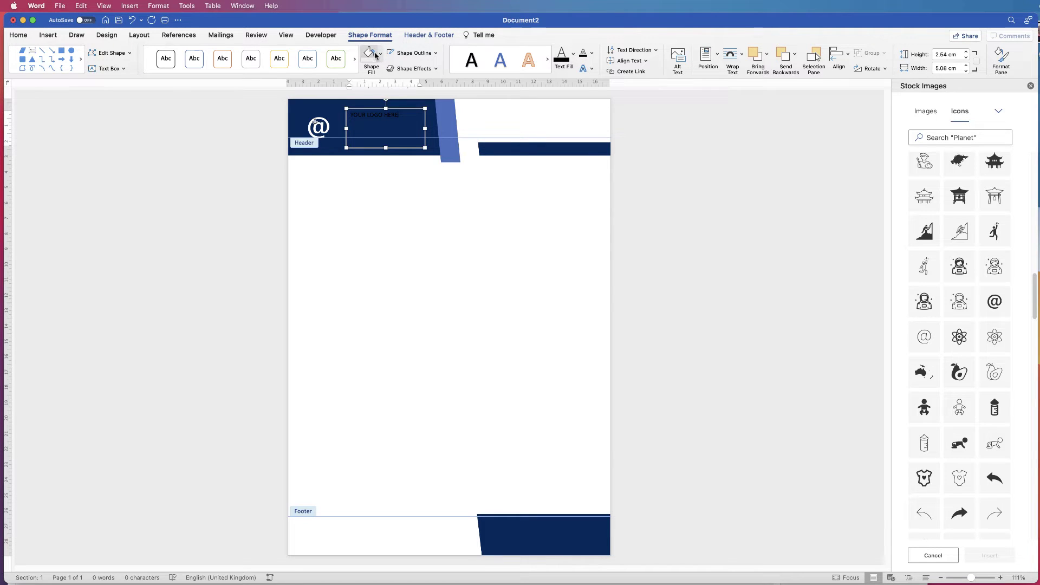
key("super+c")
left_click(18, 35)
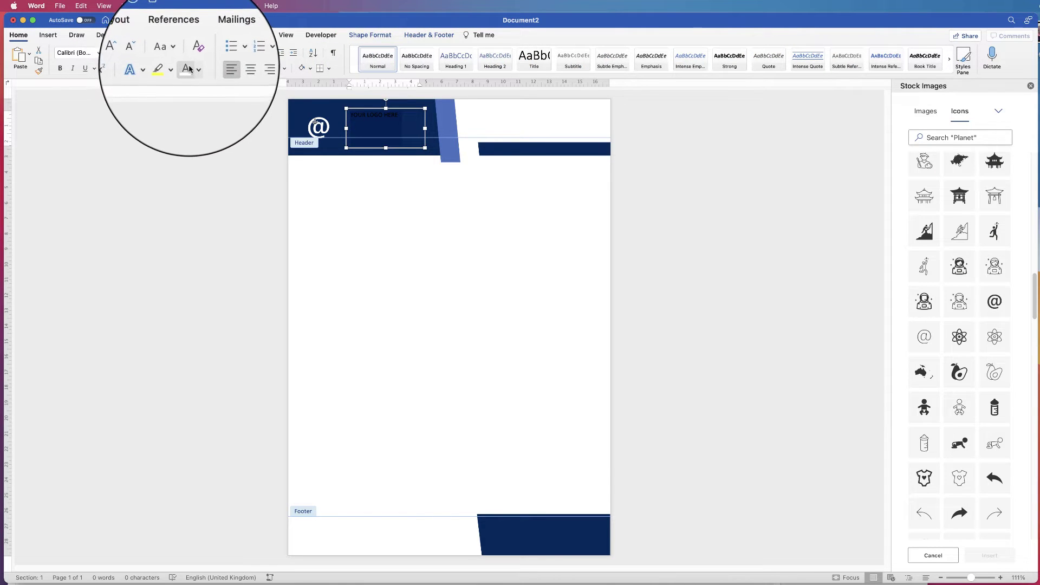
left_click(185, 69)
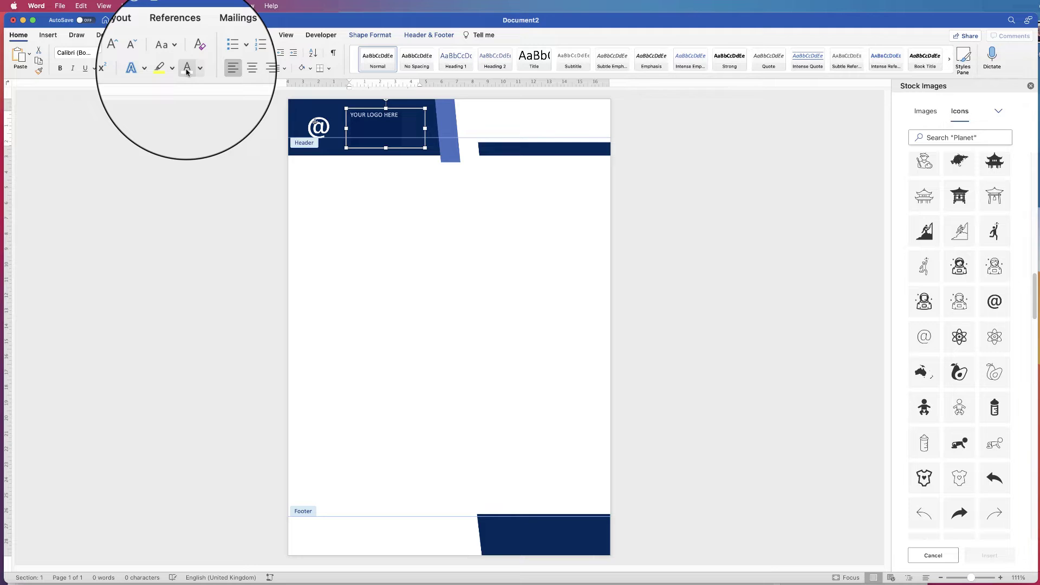
left_click(199, 65)
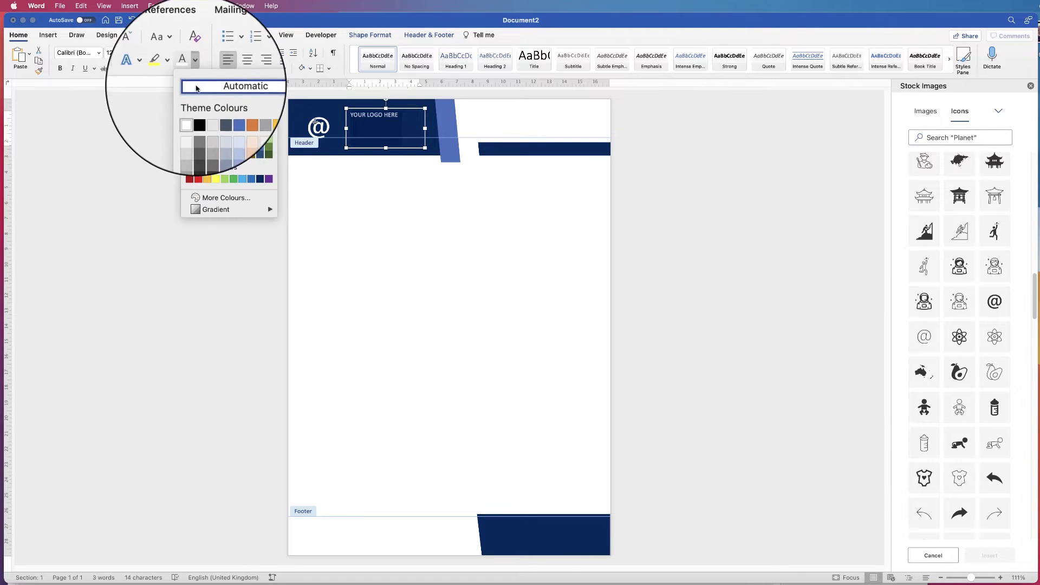
left_click(196, 71)
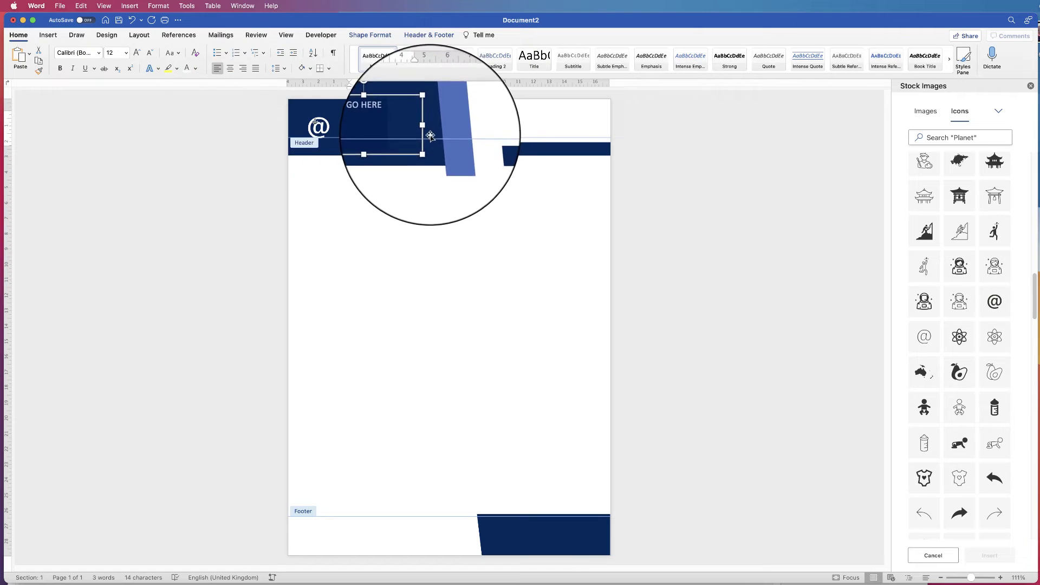
Make the logo text bold at 18 pt and resize its text box to fit the single line
left_click(136, 56)
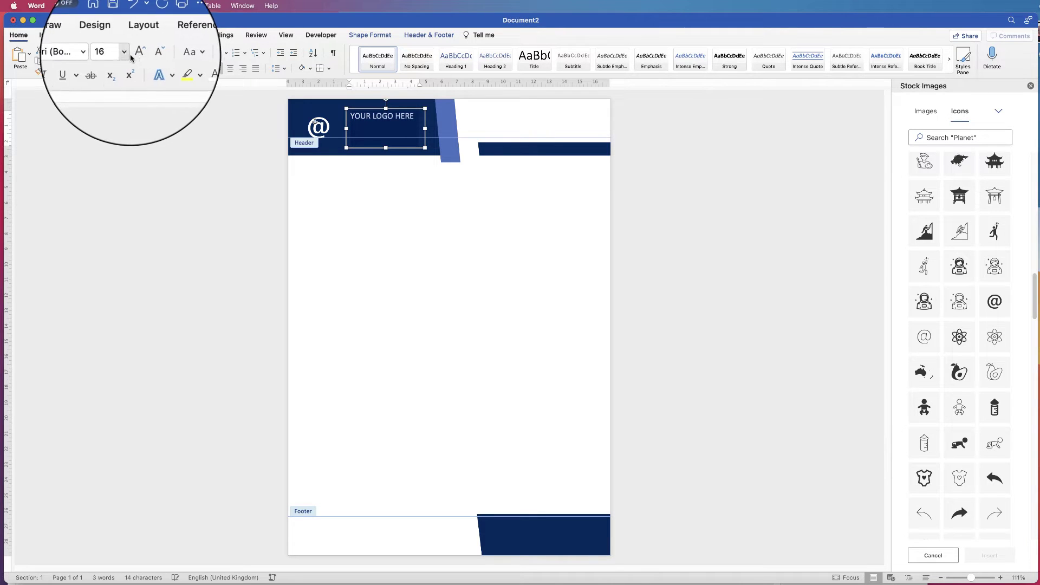
left_click(62, 72)
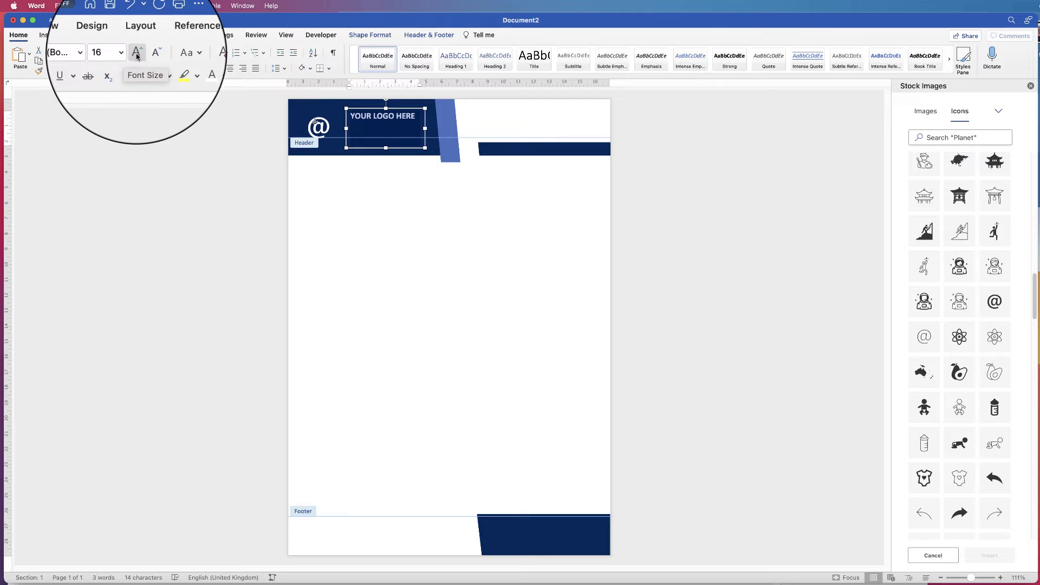
left_click(137, 52)
left_click_drag(426, 128, 387, 123)
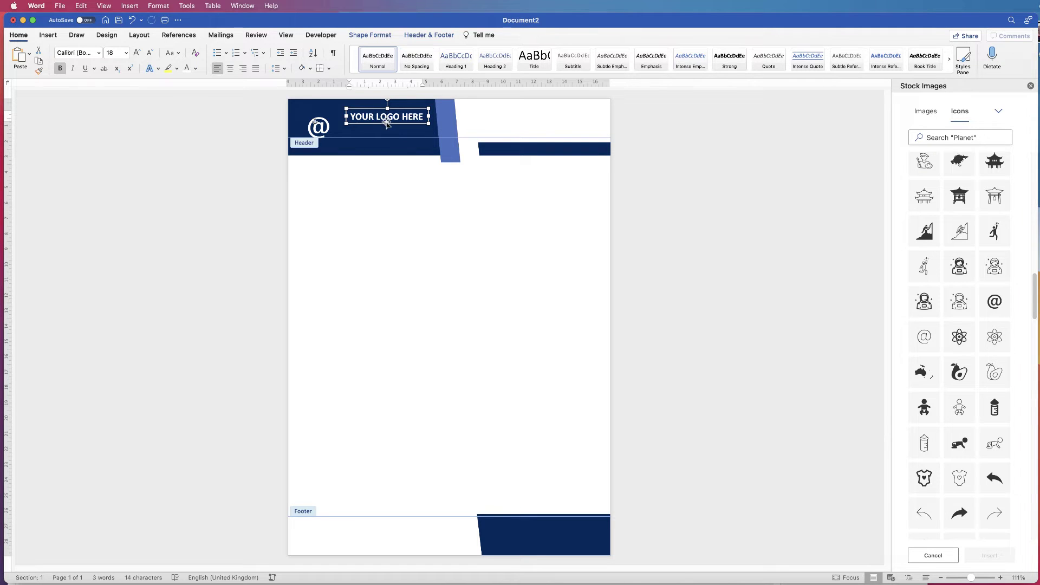
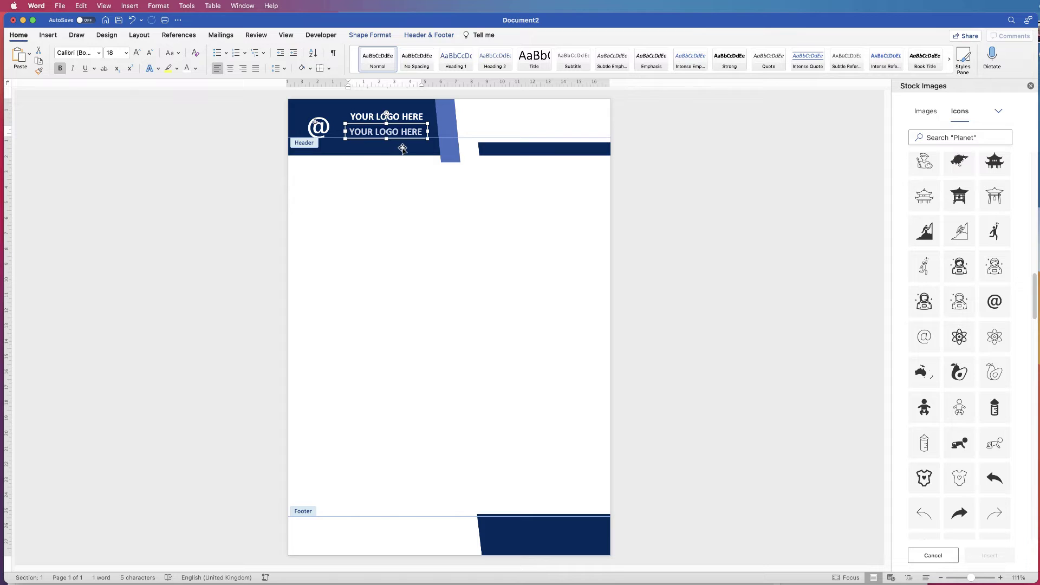
Replace the wording in the duplicate text box below the logo text with YOUR TAG LINE HERE, at 14 pt and without bold
left_click(414, 144)
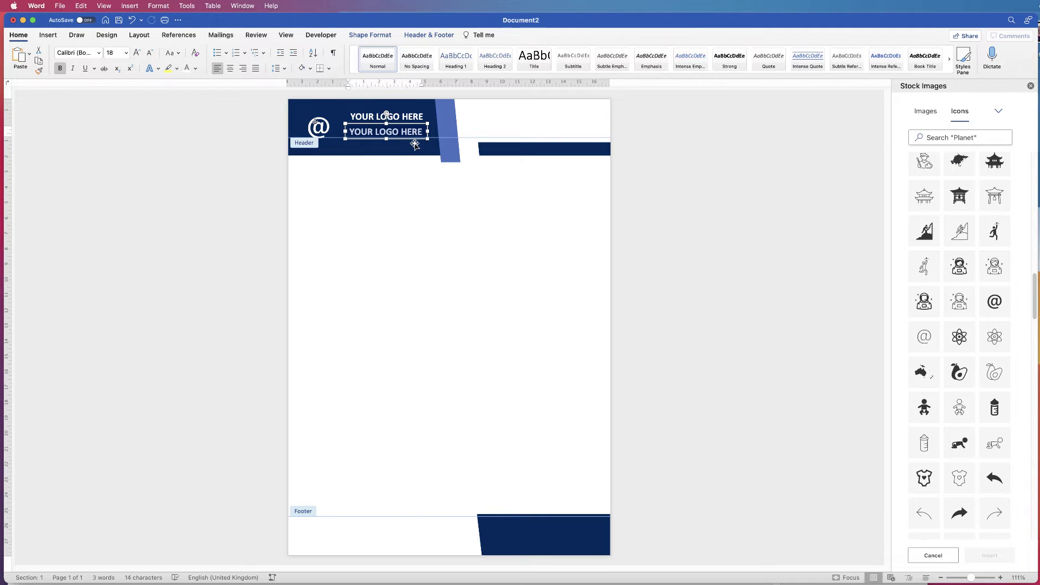
type("YOUR TA")
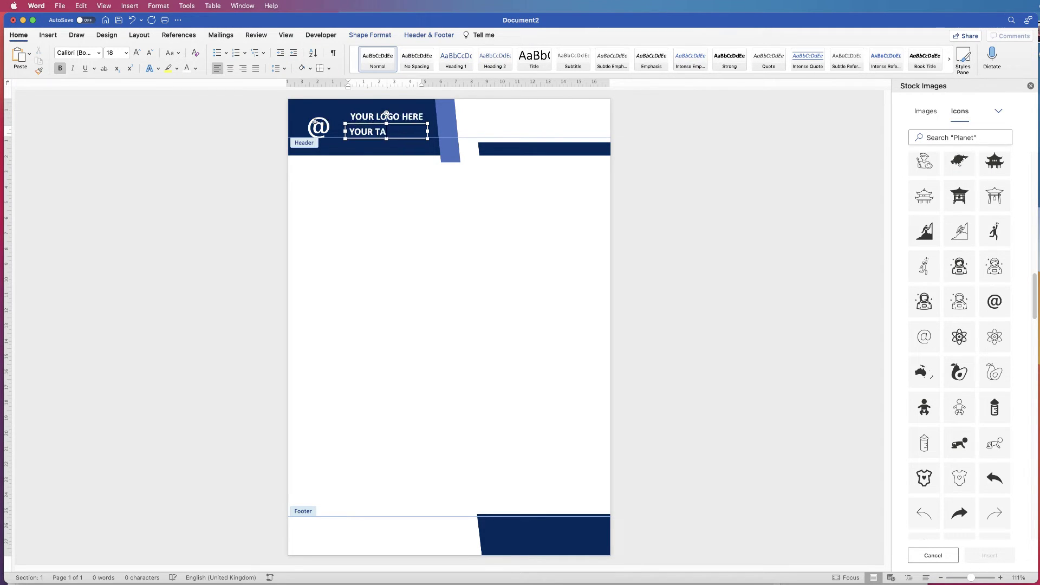
type("G LINE")
key("super+a")
left_click(150, 52)
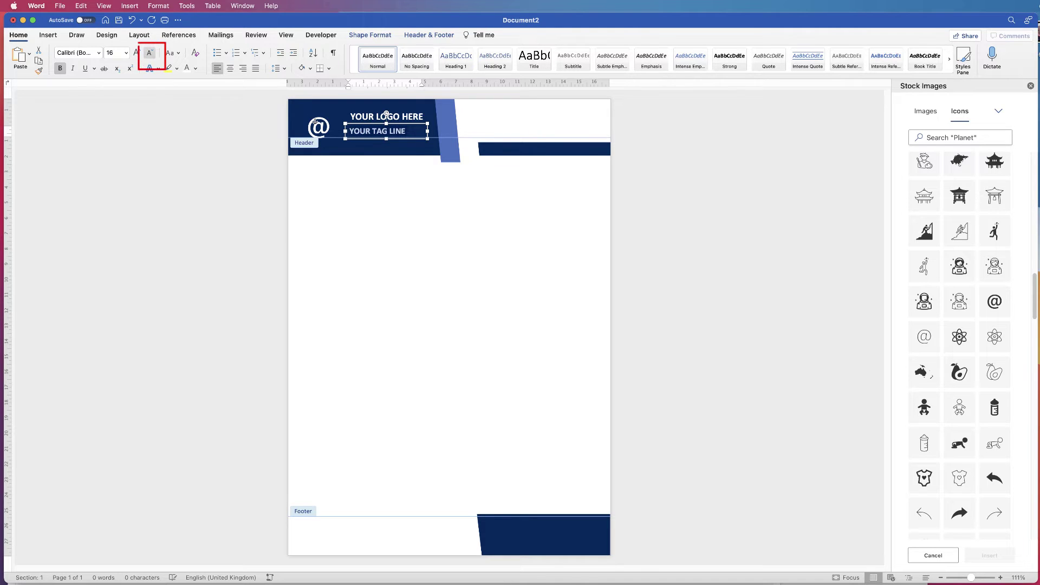
left_click(150, 53)
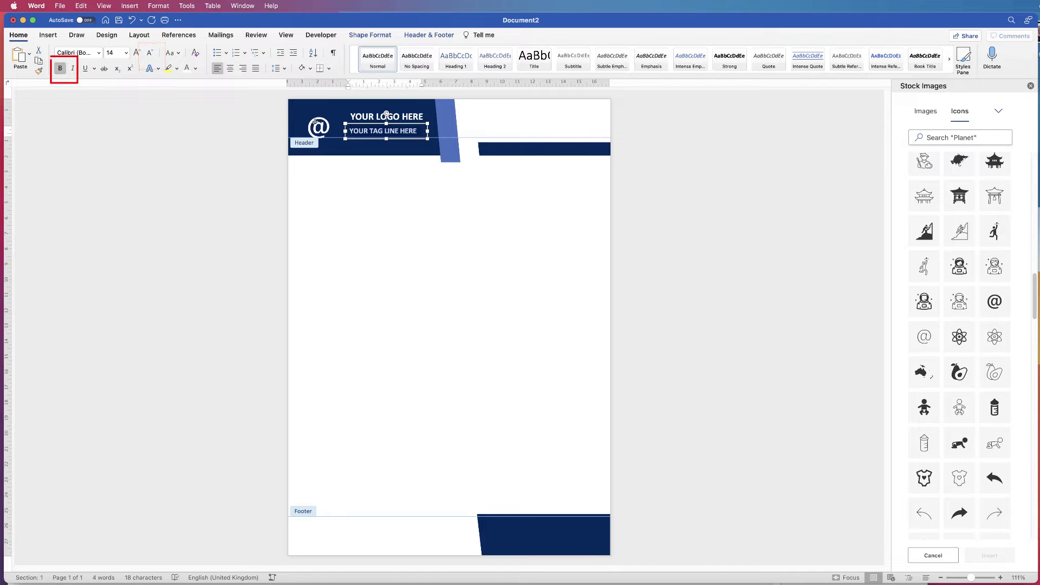
key("super+b")
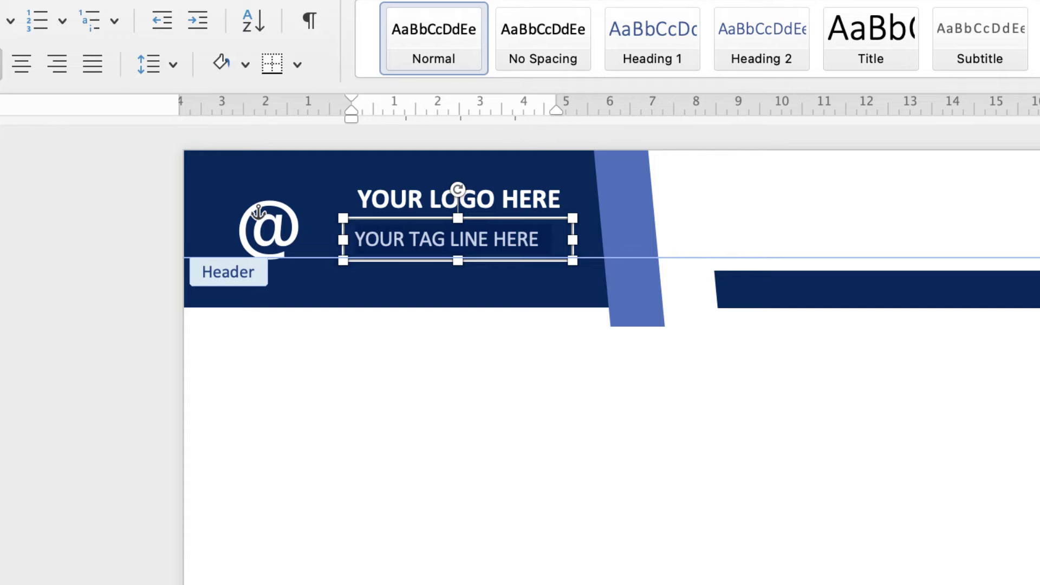
Nudge the tag line text box slightly right to line up its text with the logo text above
key("Escape")
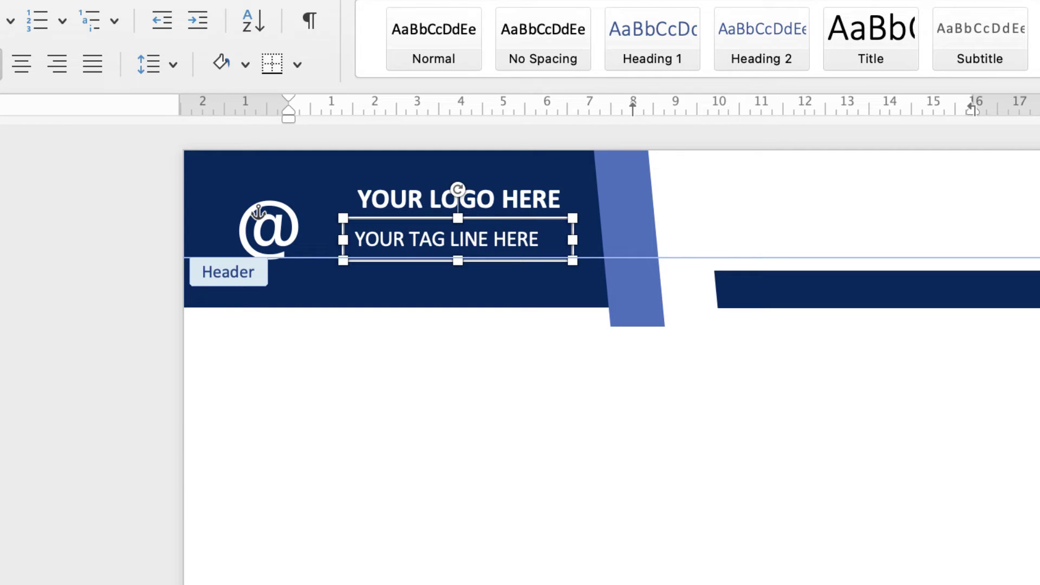
key("Right")
key("Right")
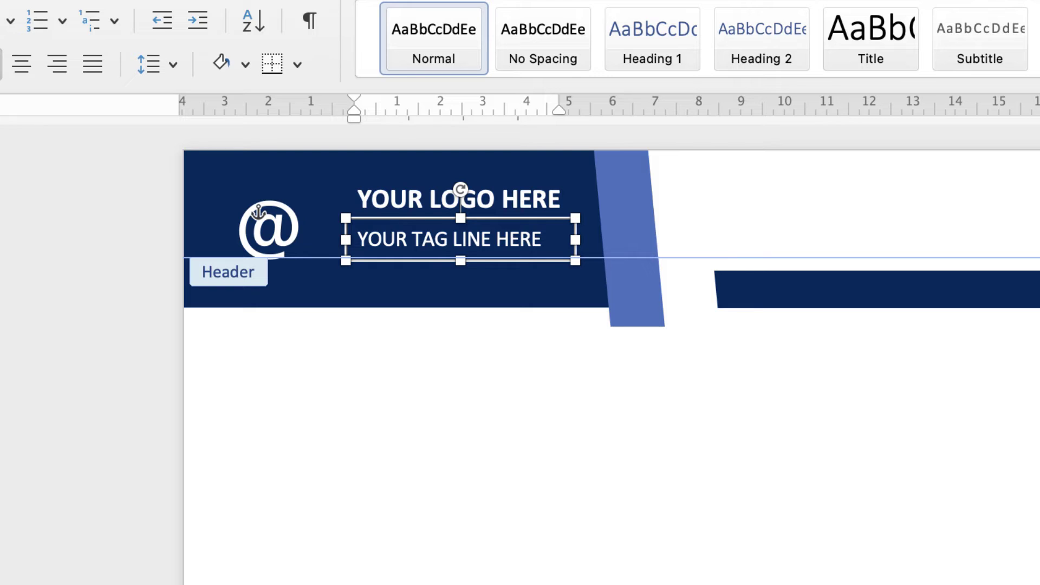
Nudge the tag line text box slightly right and up below the logo text, and place a copy of it on the blue footer shape
key("Right")
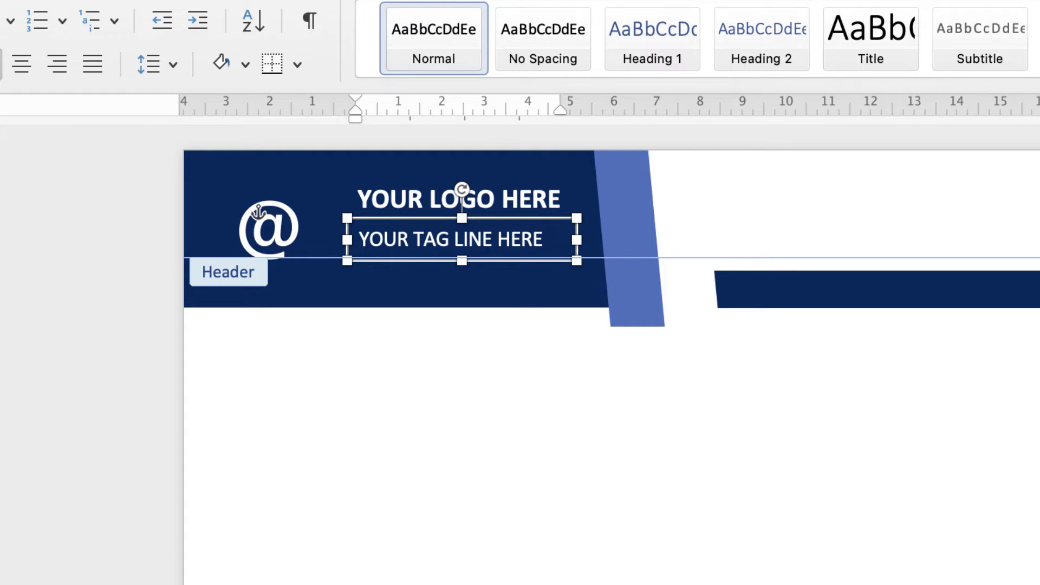
key("Up")
key("Up")
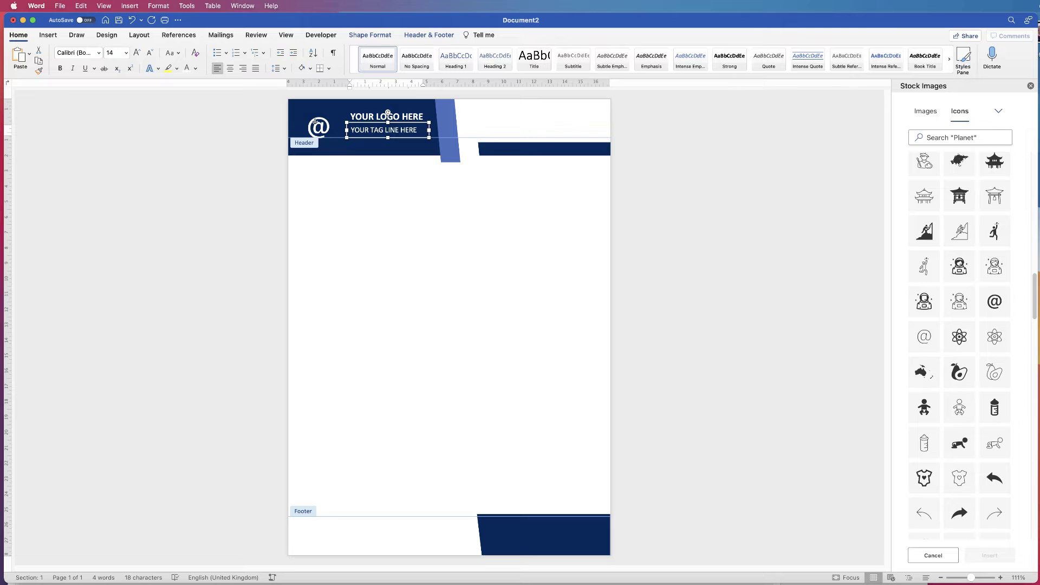
left_click_drag(407, 128, 564, 532)
key("Escape")
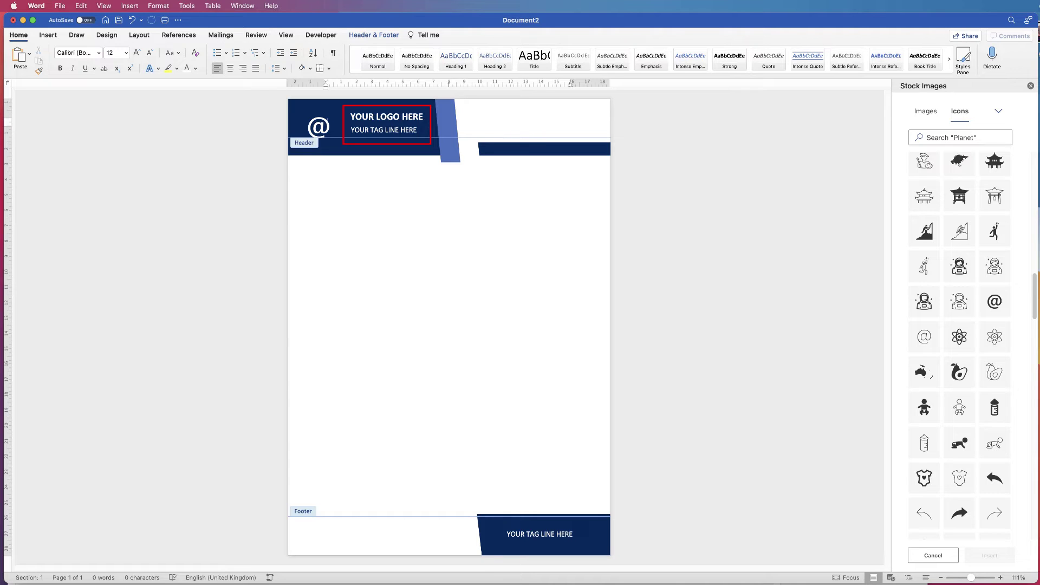
Group the header's logo and tag line text boxes and shift the group slightly down beside the @ icon
left_click(383, 130)
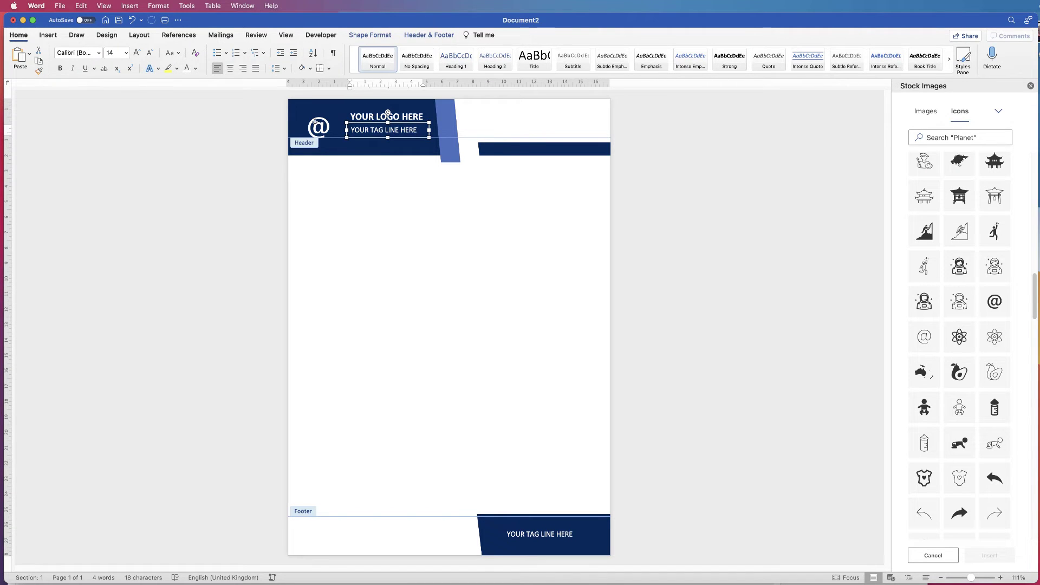
left_click(387, 116, "shift")
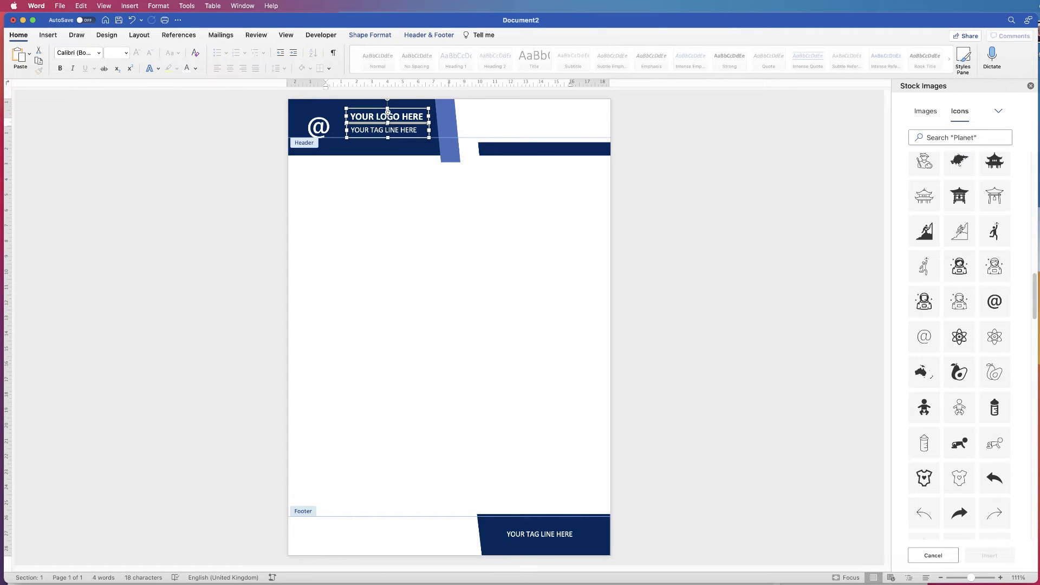
left_click(370, 34)
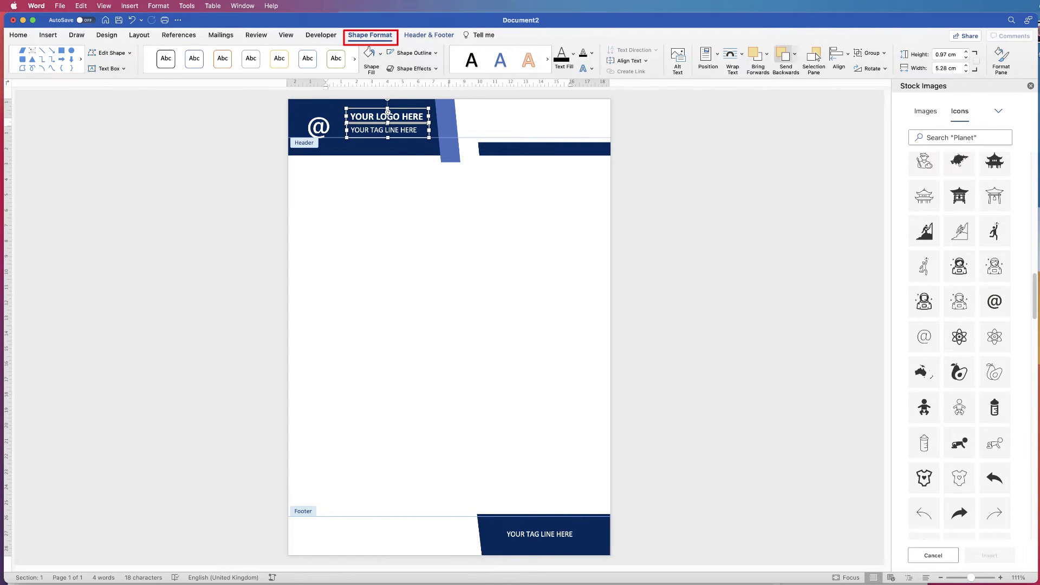
left_click(869, 52)
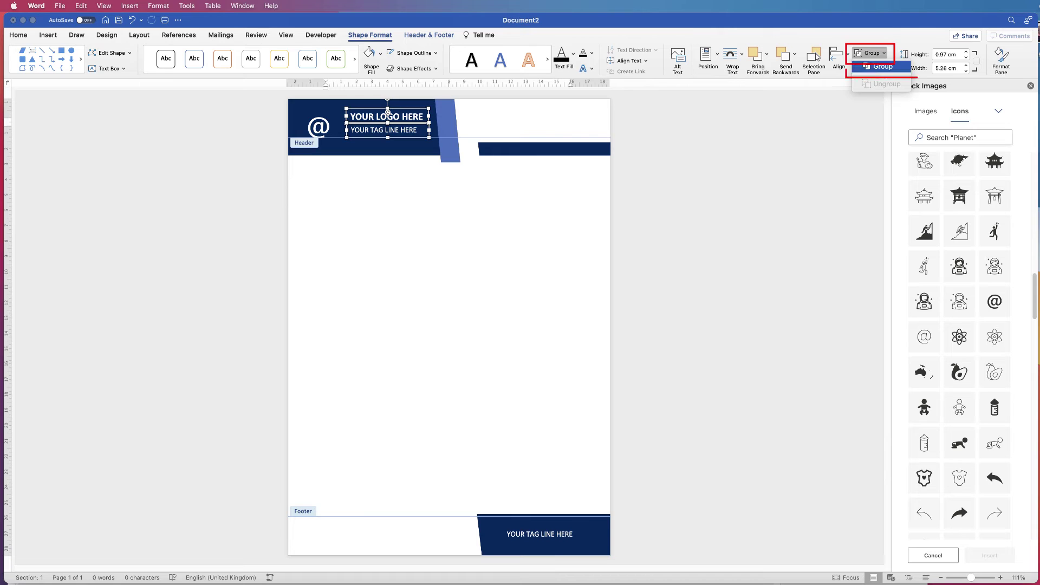
left_click(880, 66)
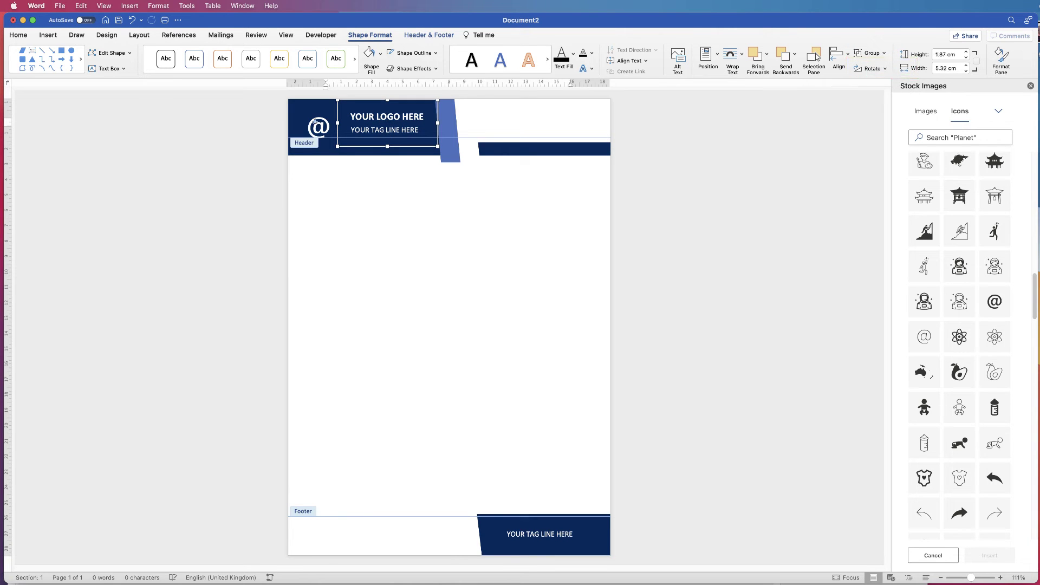
left_click_drag(390, 128, 388, 131)
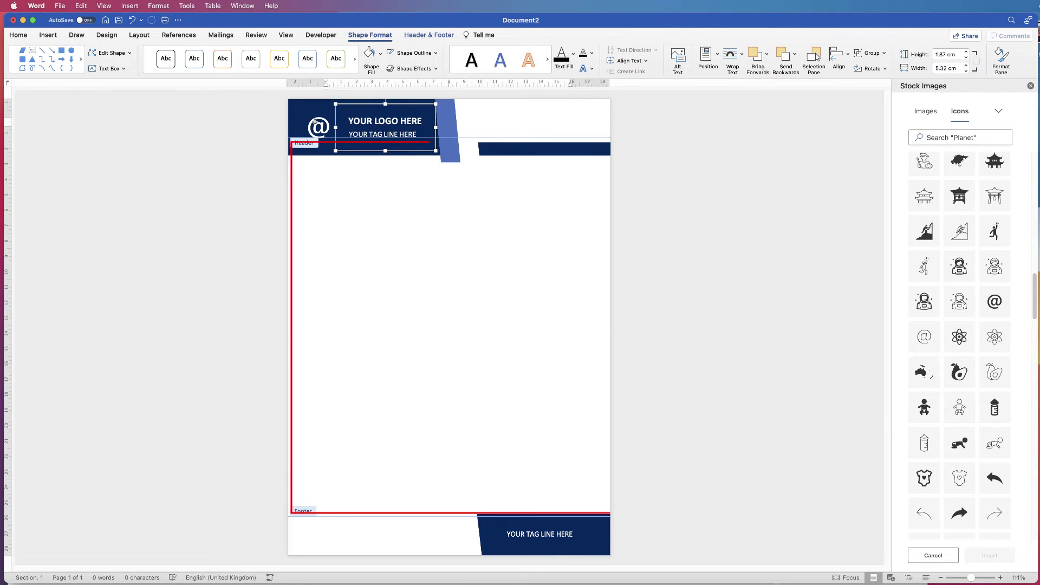
Reopen the header and footer for editing and copy the footer's tag line text box onto the narrow blue bar in the header
double_click(327, 142)
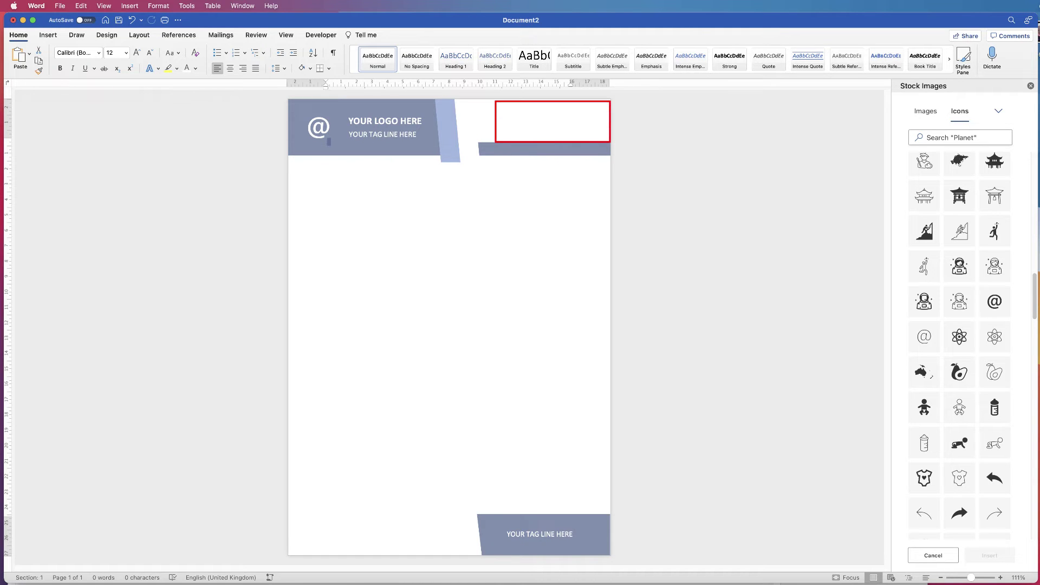
double_click(328, 142)
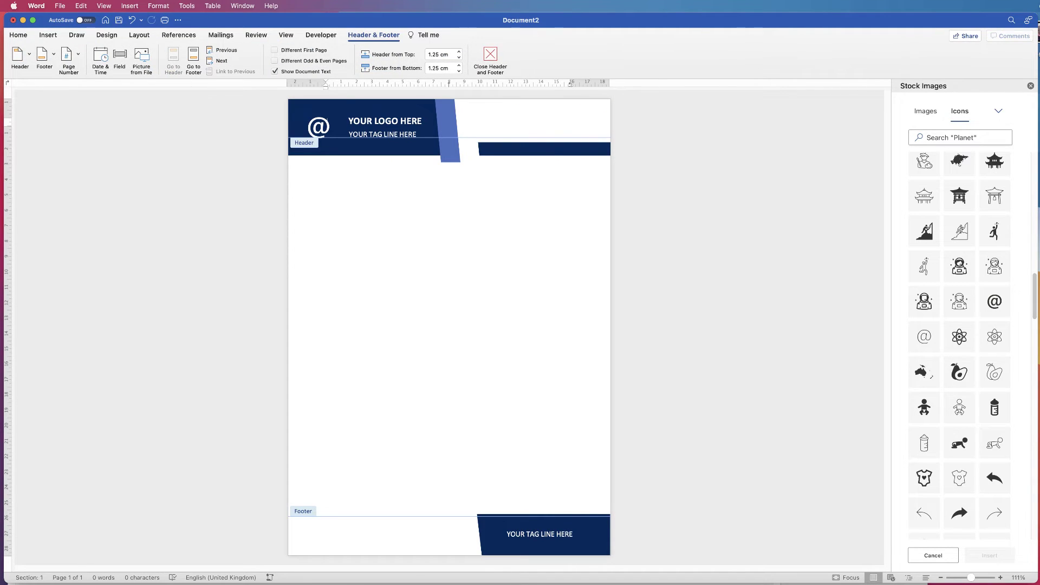
left_click(542, 534)
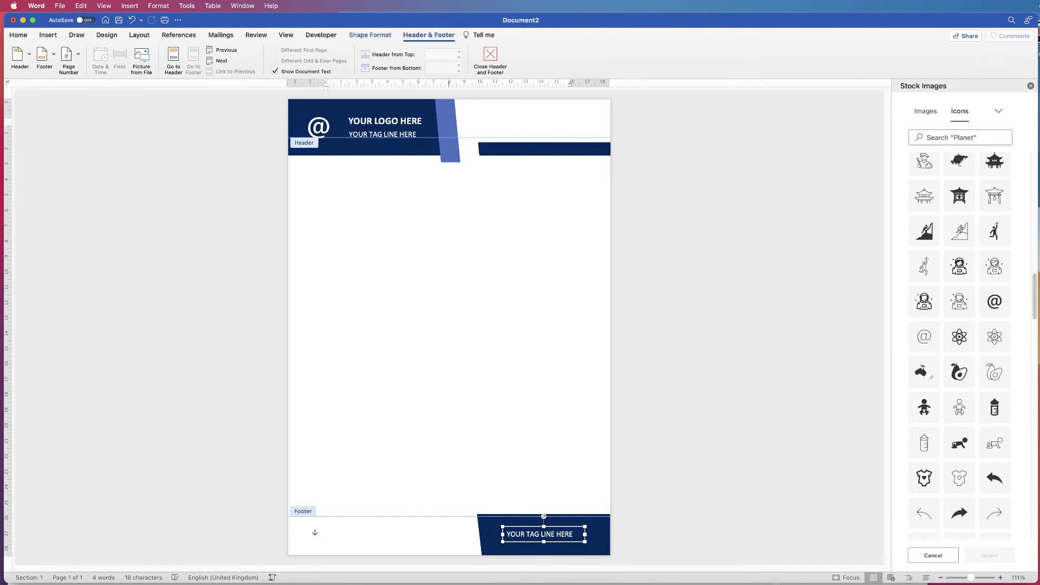
left_click_drag(542, 534, 546, 153)
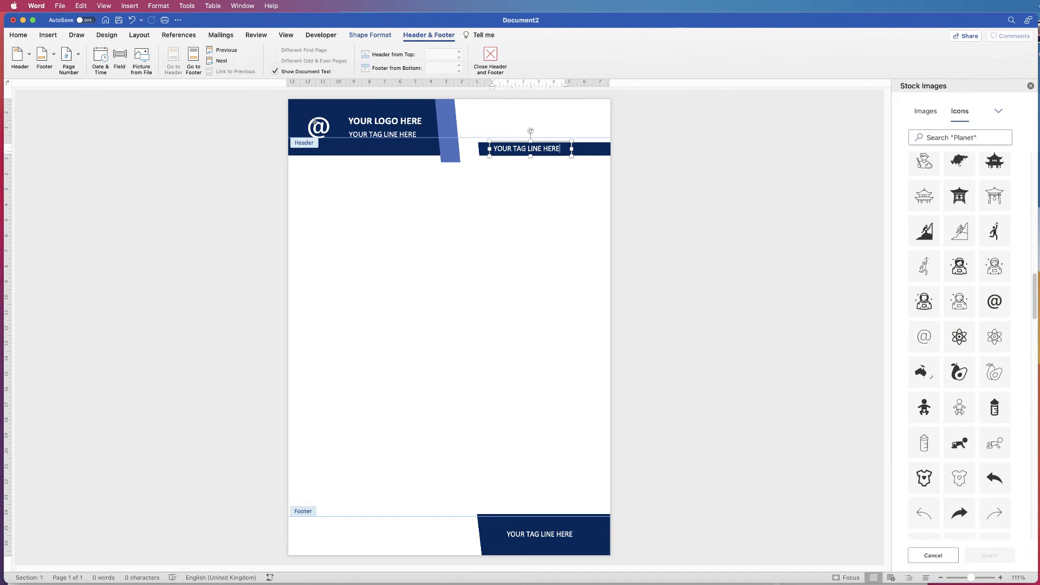
Colour the copied tag line text black, then move and enlarge its text box in the white area above the narrow header bar
left_click(18, 34)
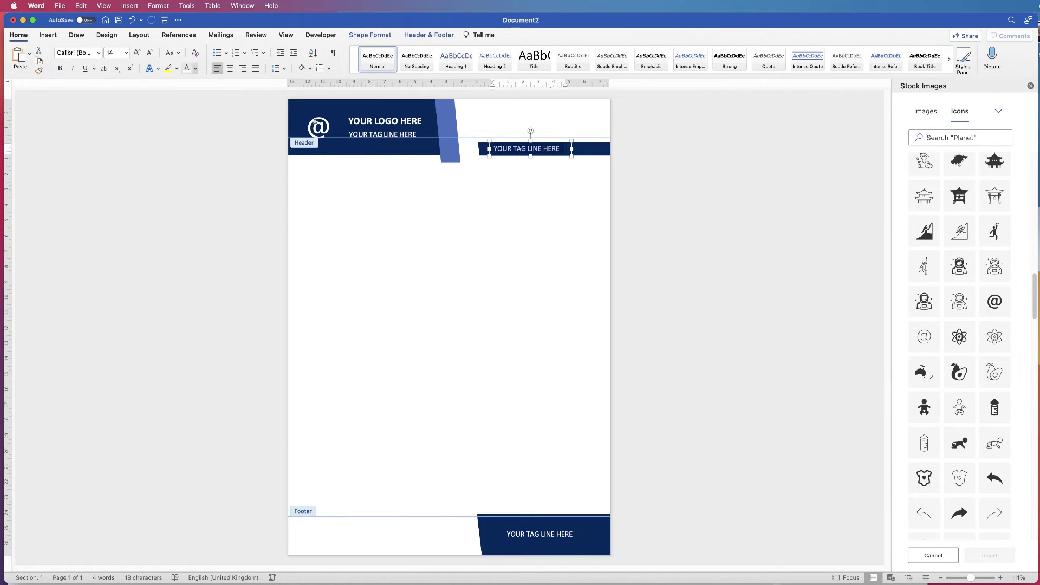
left_click(196, 68)
left_click(199, 112)
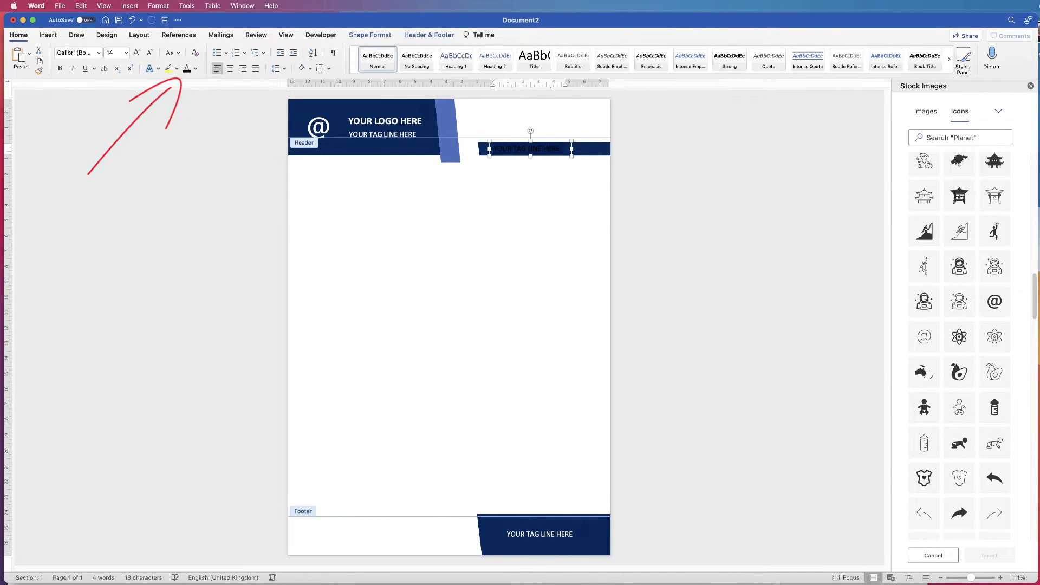
left_click_drag(541, 151, 601, 138)
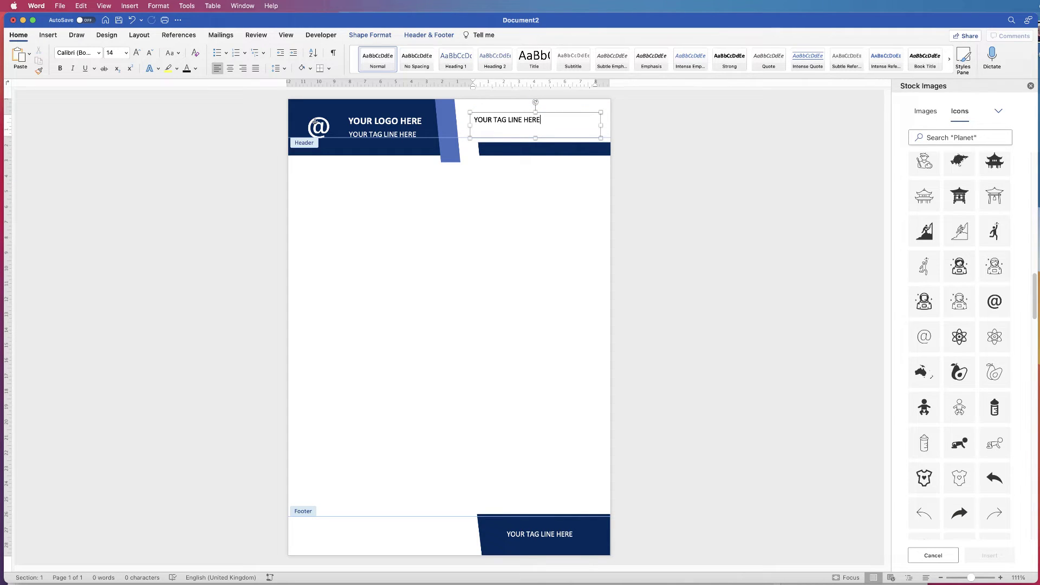
Replace the wording in the enlarged header text box with Lorem Ipsum is simple dummy text of the printing and typesetting industry
key("super+a")
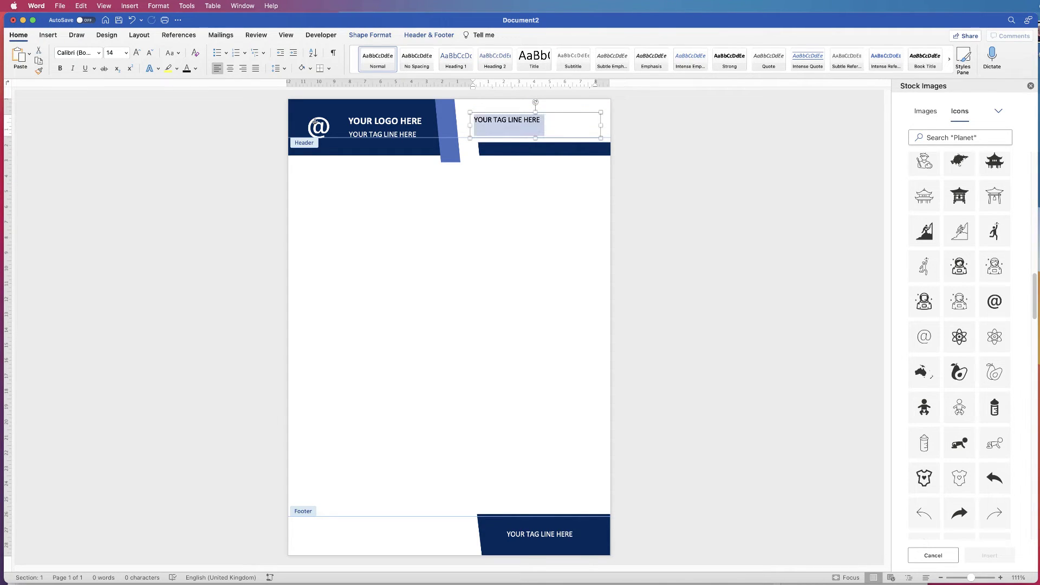
key("BackSpace")
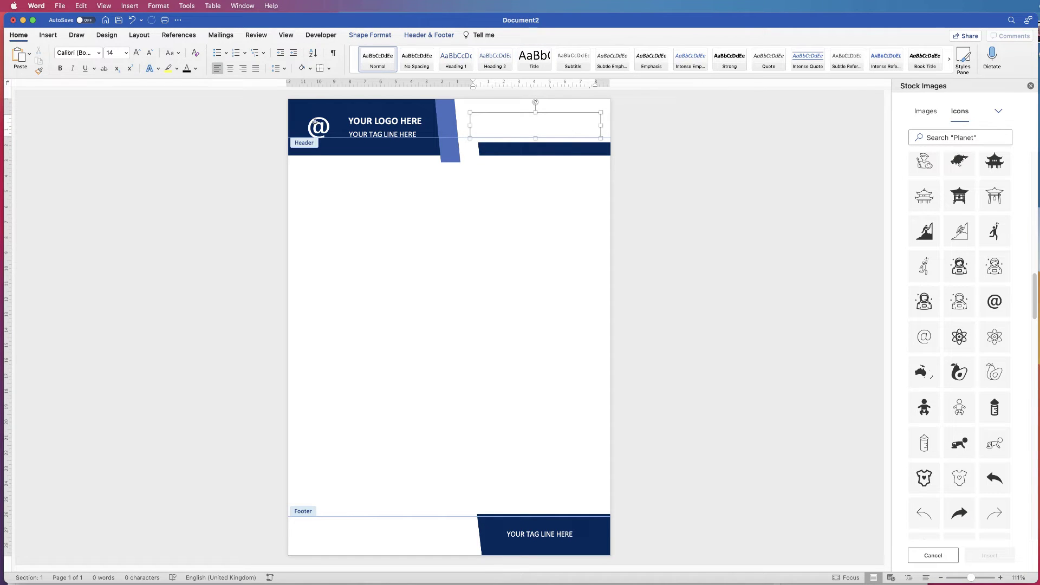
type("Lorem Ipsum is simple dummy text of the printing and typesetting industry")
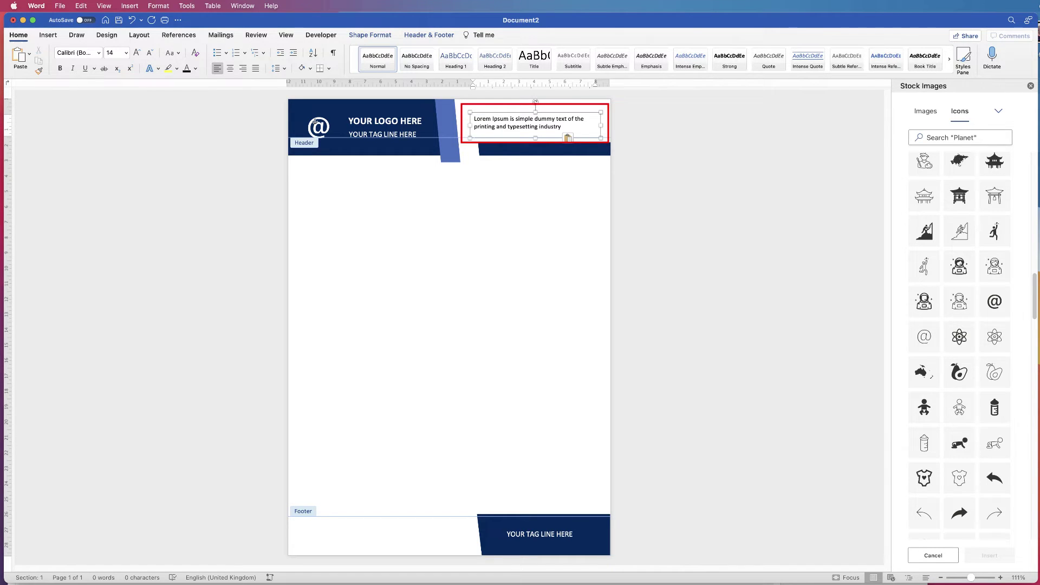
Copy the Lorem Ipsum text box to the footer's white area, narrow it and place a duplicate beside it
left_click_drag(518, 118, 355, 533)
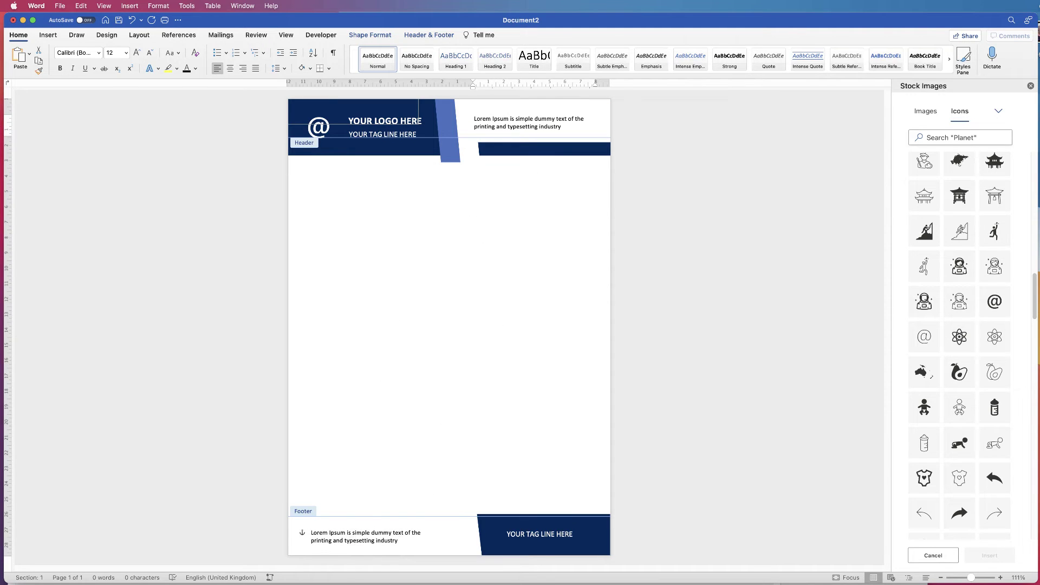
mouse_move(437, 539)
left_mouse_down()
mouse_move(375, 540)
mouse_move(442, 533)
left_mouse_up()
Replace the first footer text box's wording with Phone Number above a placeholder phone number, and shrink the box to fit
left_click(314, 532)
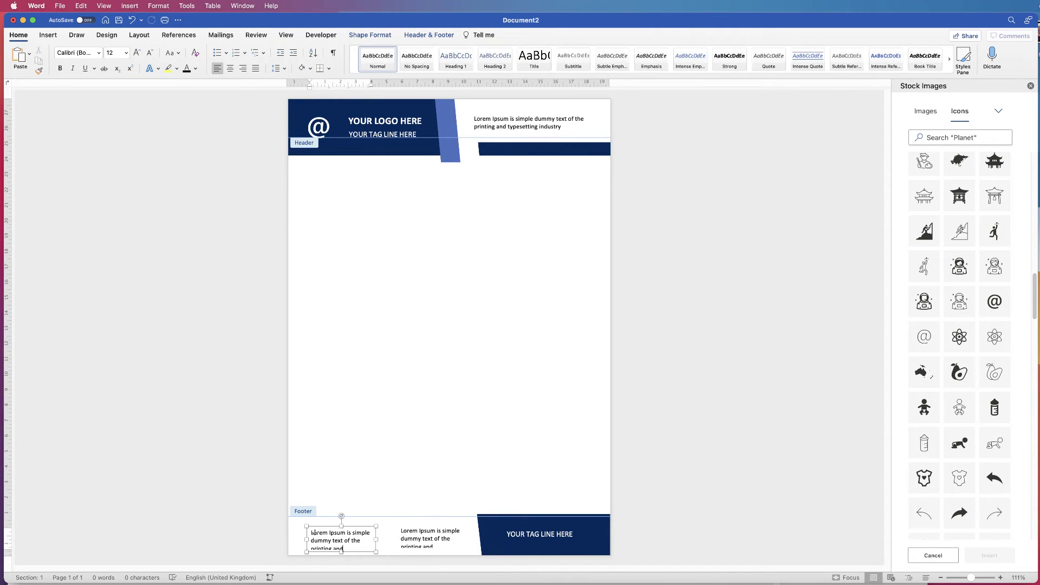
triple_click(314, 532)
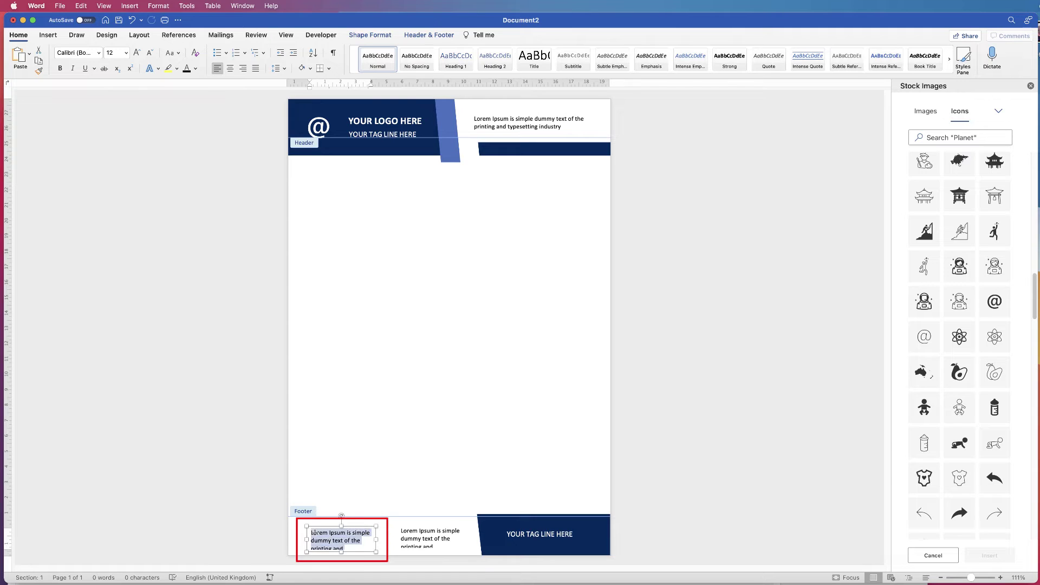
key("BackSpace")
triple_click(314, 533)
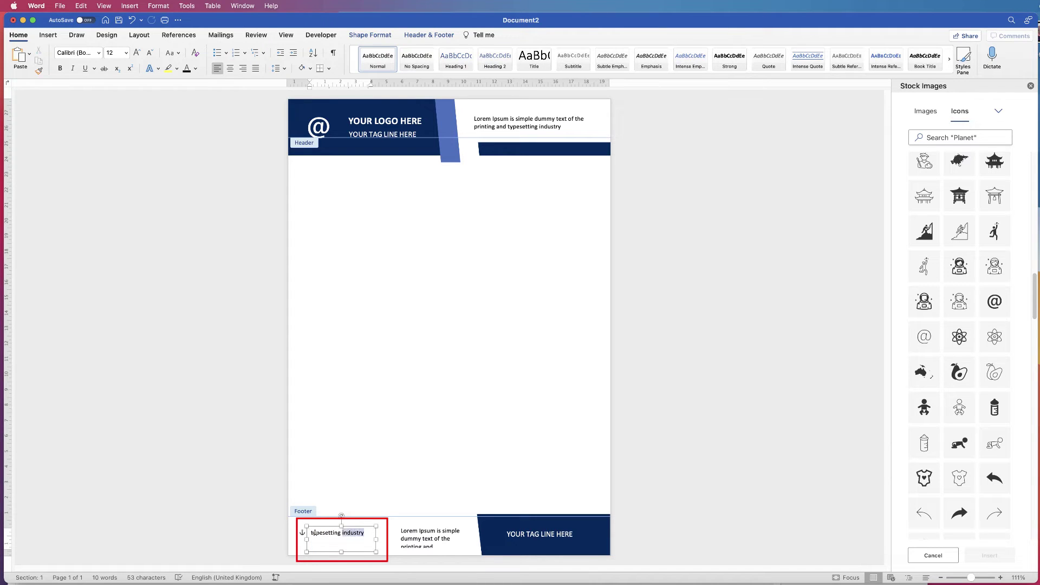
key("BackSpace")
type("Phone Number")
key("Return")
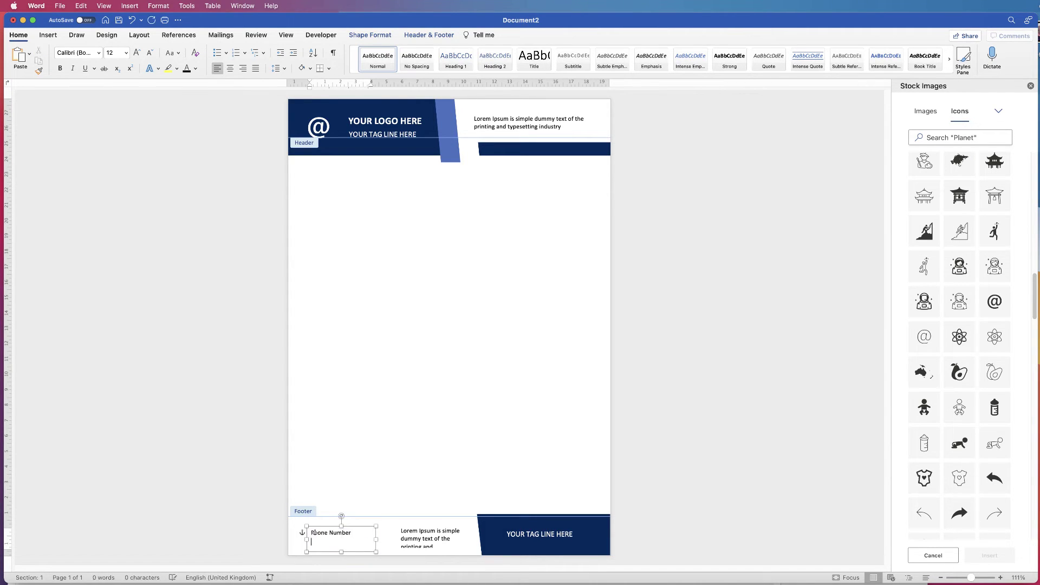
type("#00 000 0000")
left_click_drag(307, 541, 323, 541)
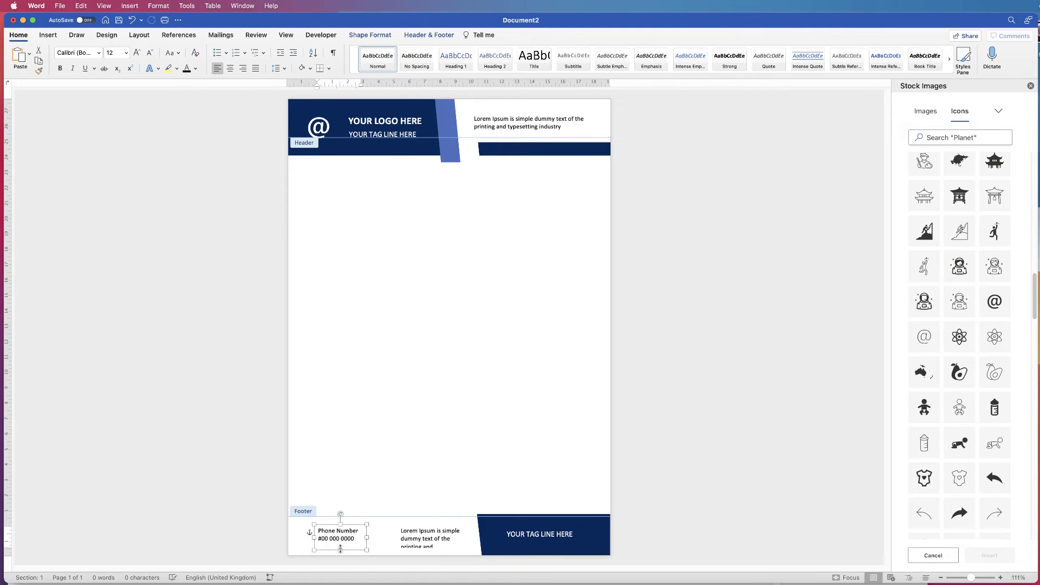
left_click(443, 549)
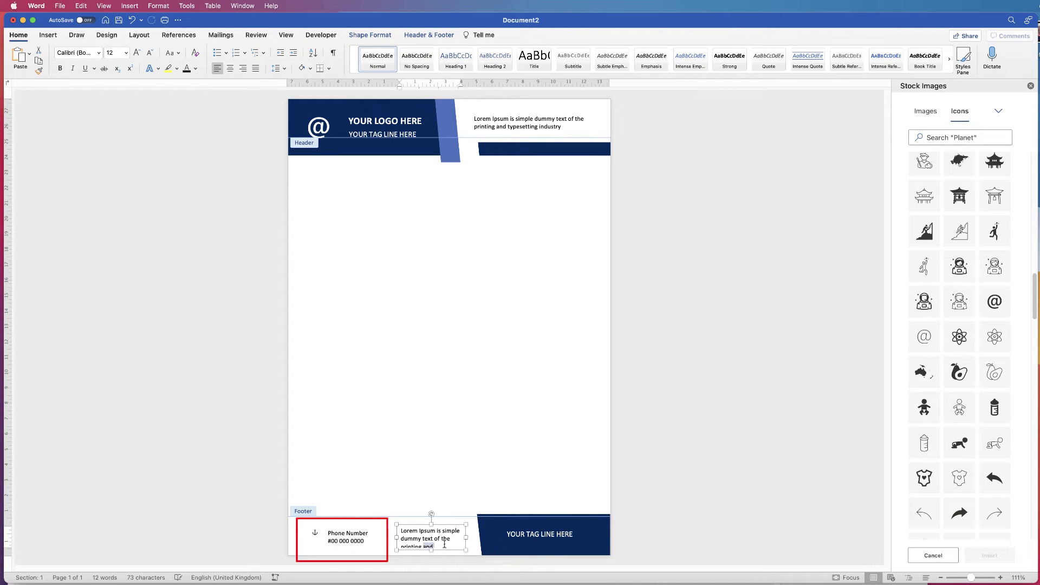
triple_click(444, 547)
type("www.website.com")
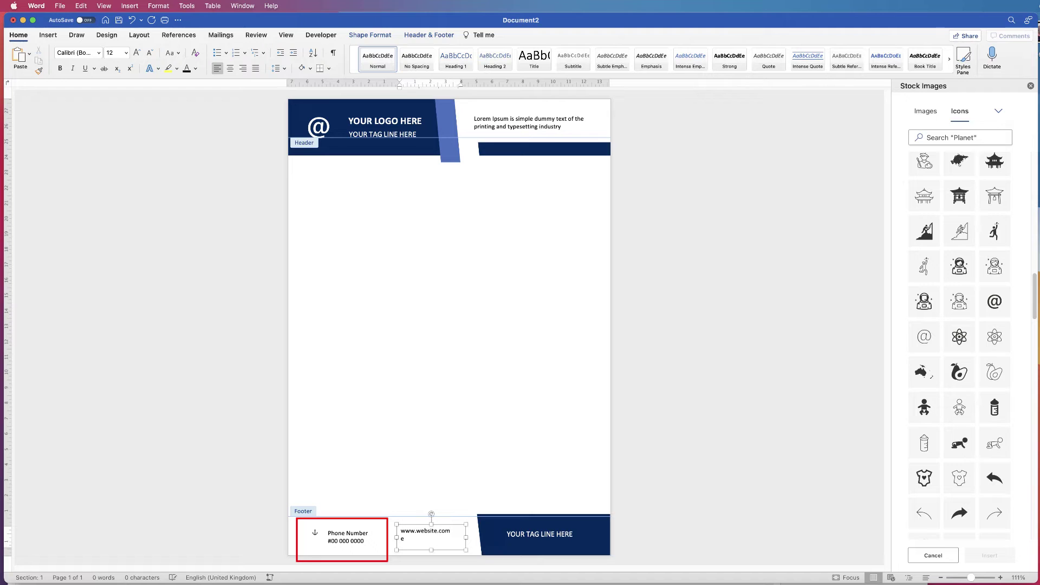
key("Return")
type("email@email.com")
left_click_drag(457, 551, 467, 552)
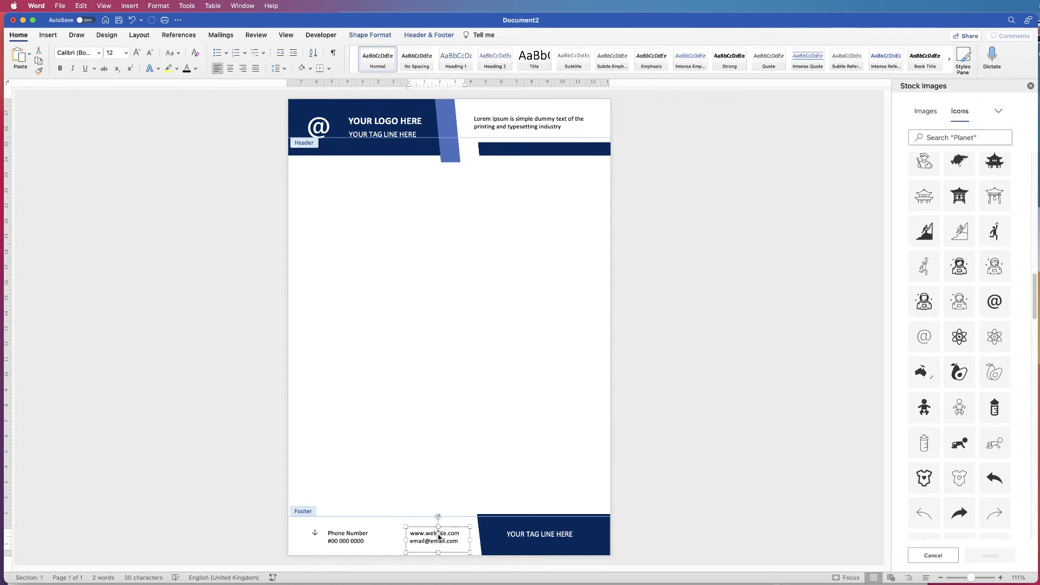
Align the phone number and website text boxes in the footer to the top and deselect them
left_click(344, 540, "shift")
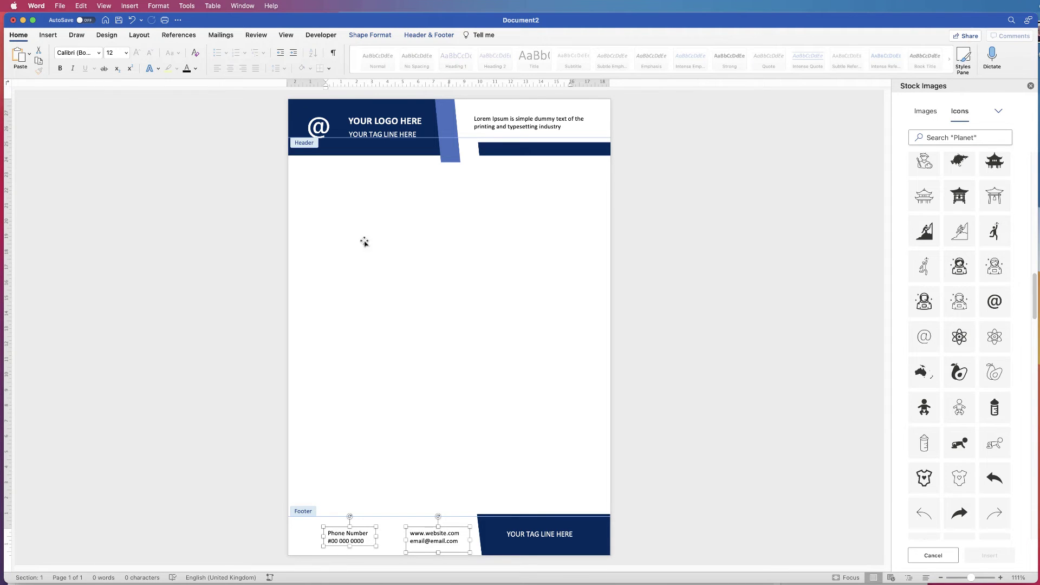
left_click(370, 36)
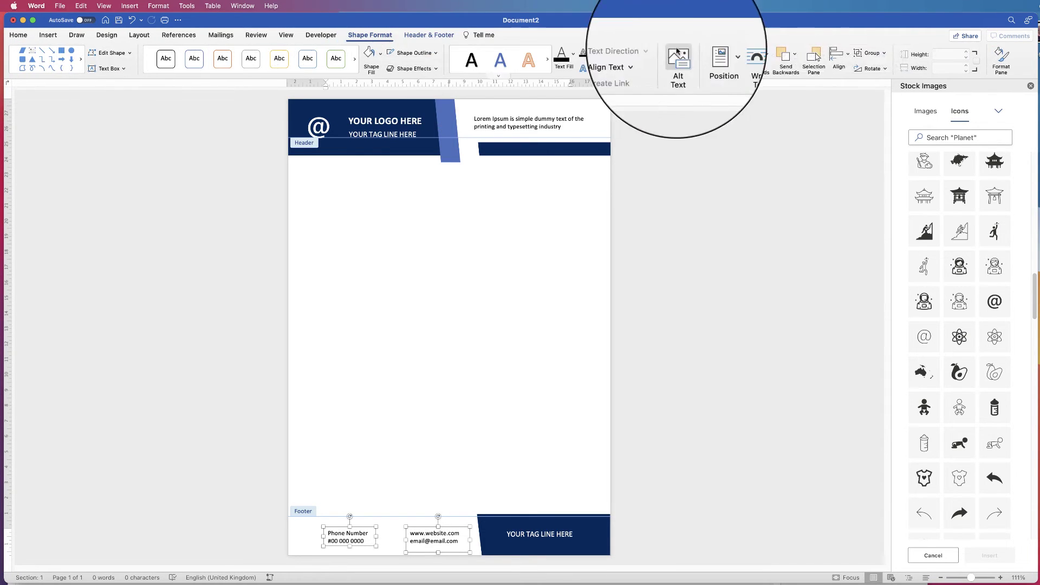
left_click(849, 55)
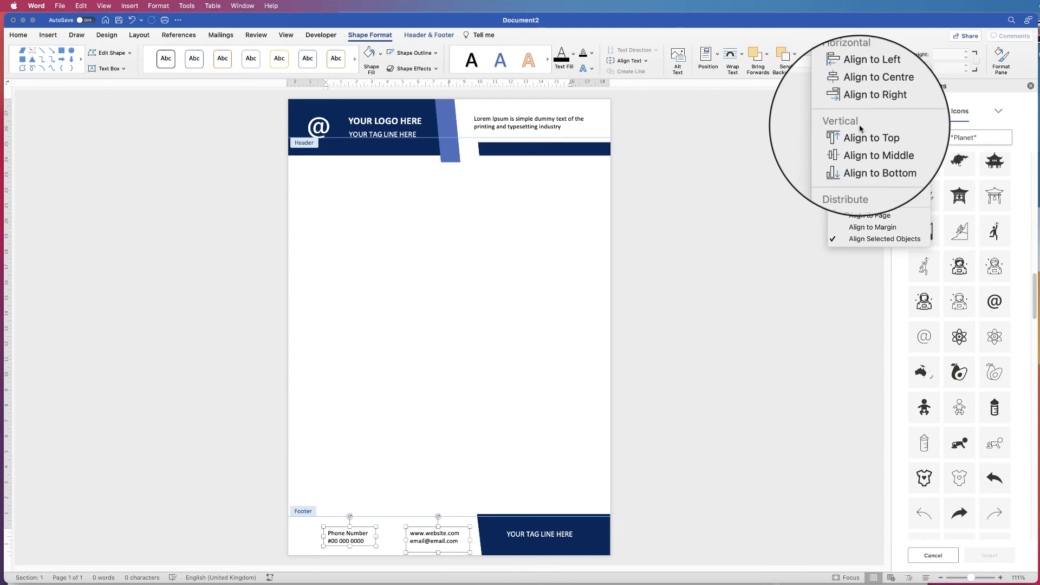
left_click(857, 136)
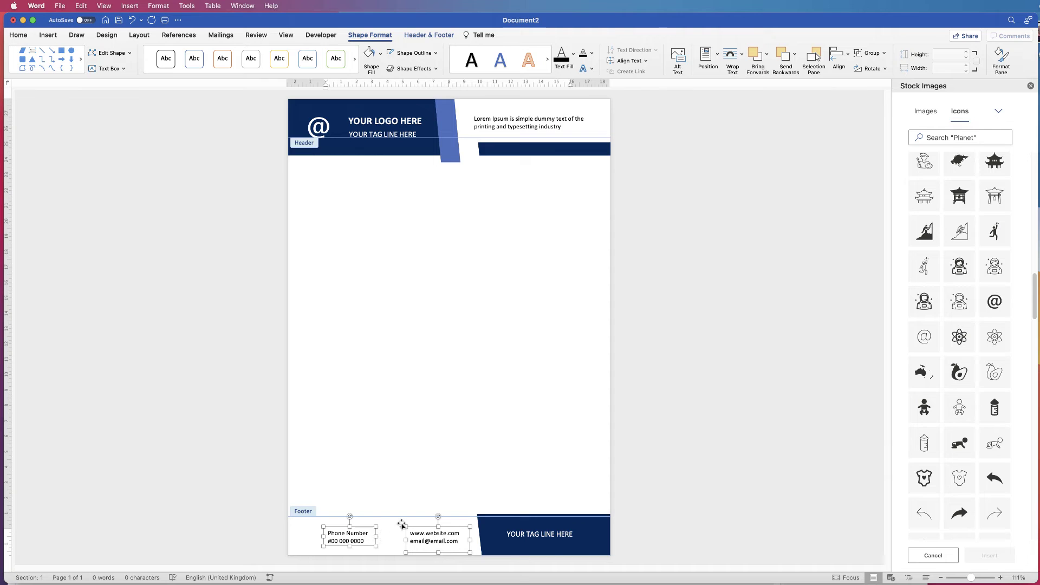
left_click(299, 556)
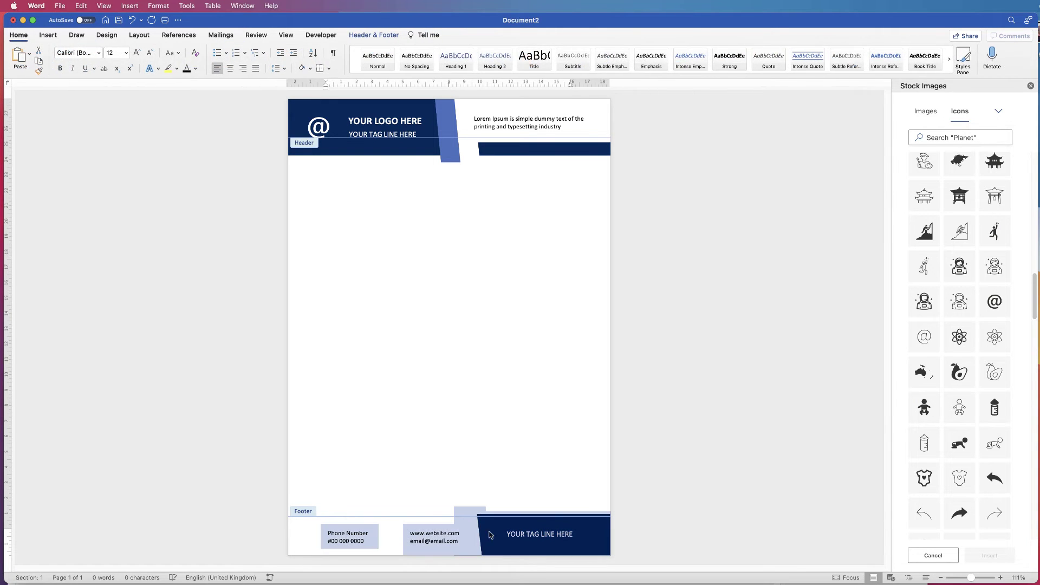
Replace the tag line in the footer's dark blue shape with a placeholder office address and colour the text white
left_click(542, 533)
left_click(531, 535)
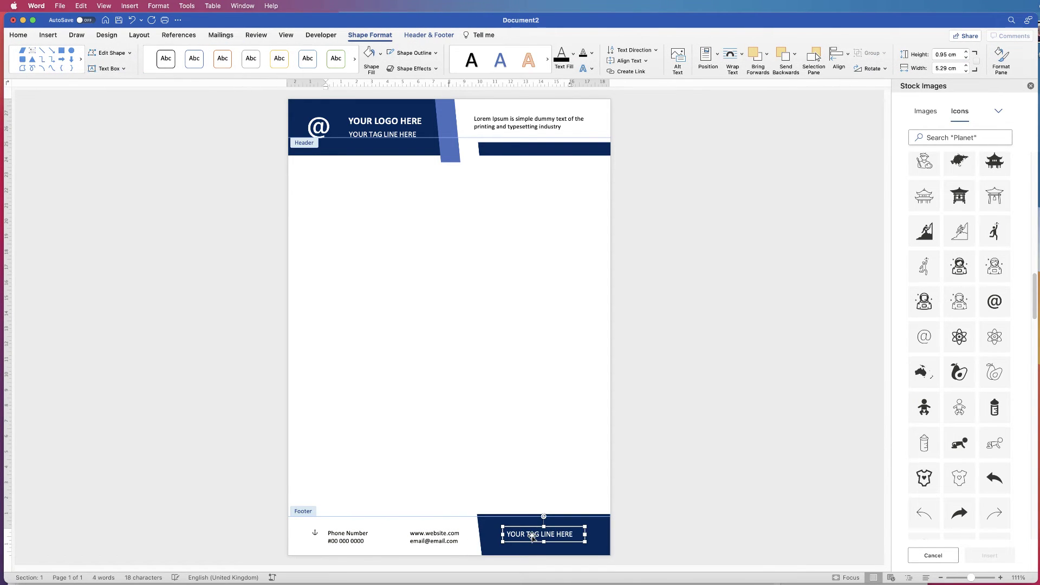
left_click(575, 535)
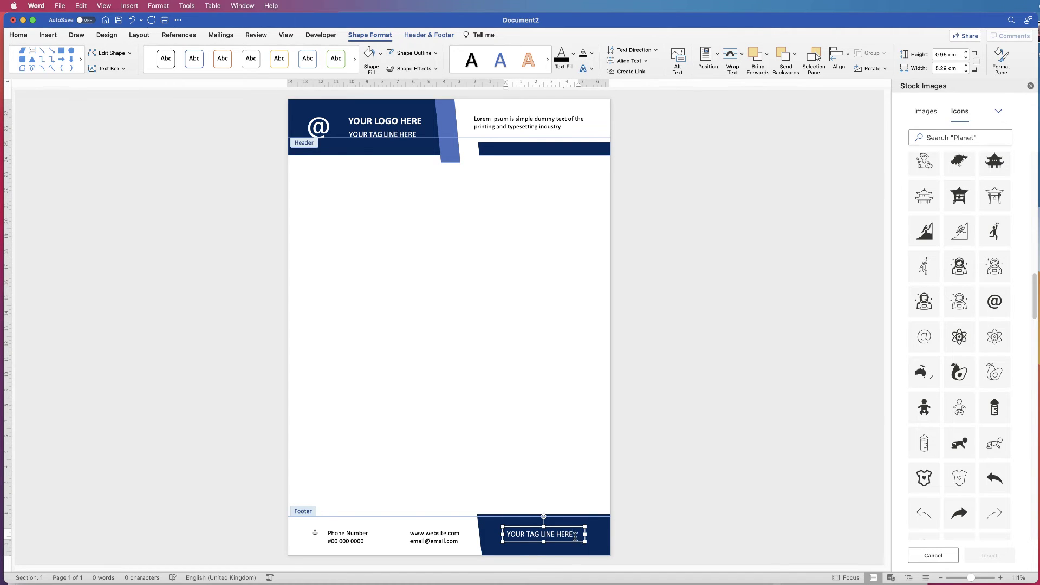
type("Office Address #000 -")
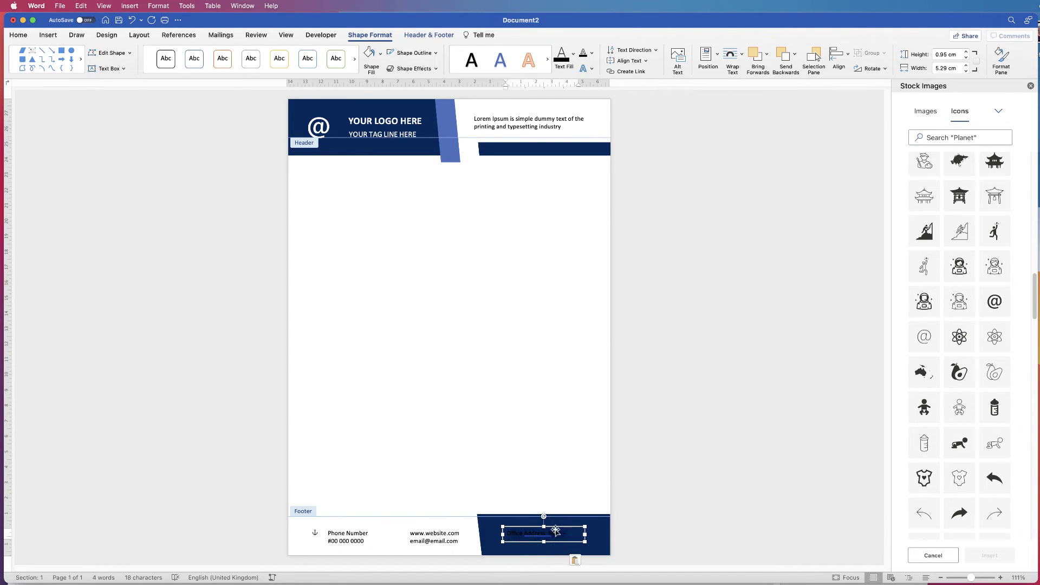
left_click(15, 36)
left_click(196, 71)
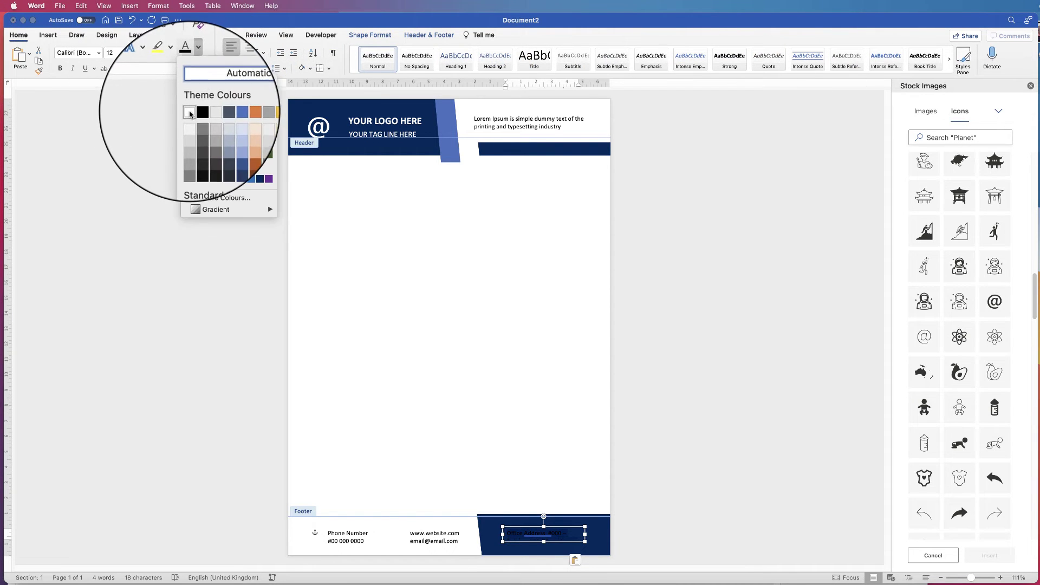
left_click(187, 132)
Enlarge the office address text box so the address fits on two lines inside the blue shape, and return to the document body
left_click_drag(544, 543, 601, 539)
left_click_drag(503, 538, 493, 538)
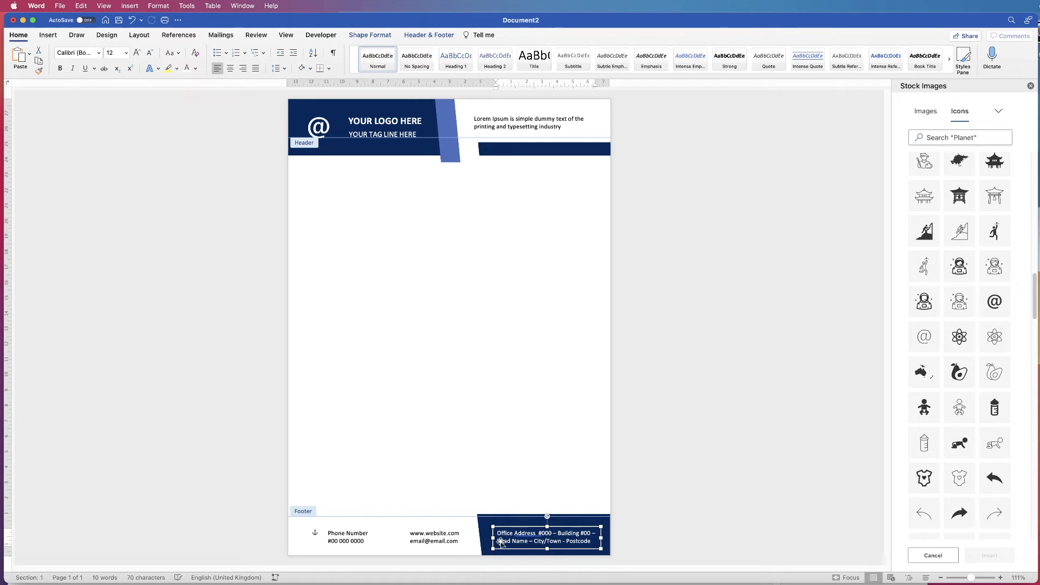
double_click(489, 328)
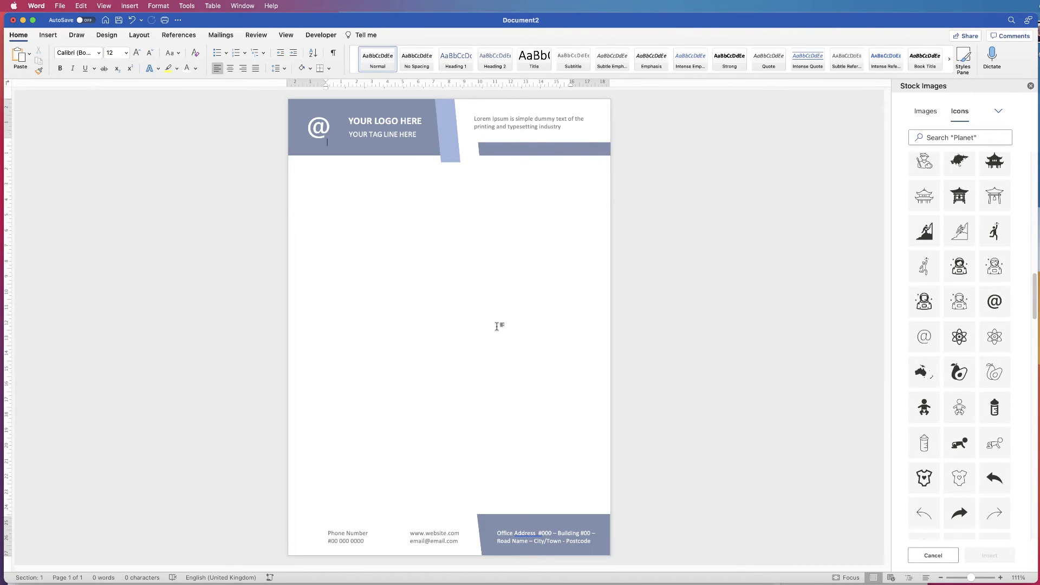
Reopen the footer and move the office address, website and phone number text boxes slightly up
double_click(559, 542)
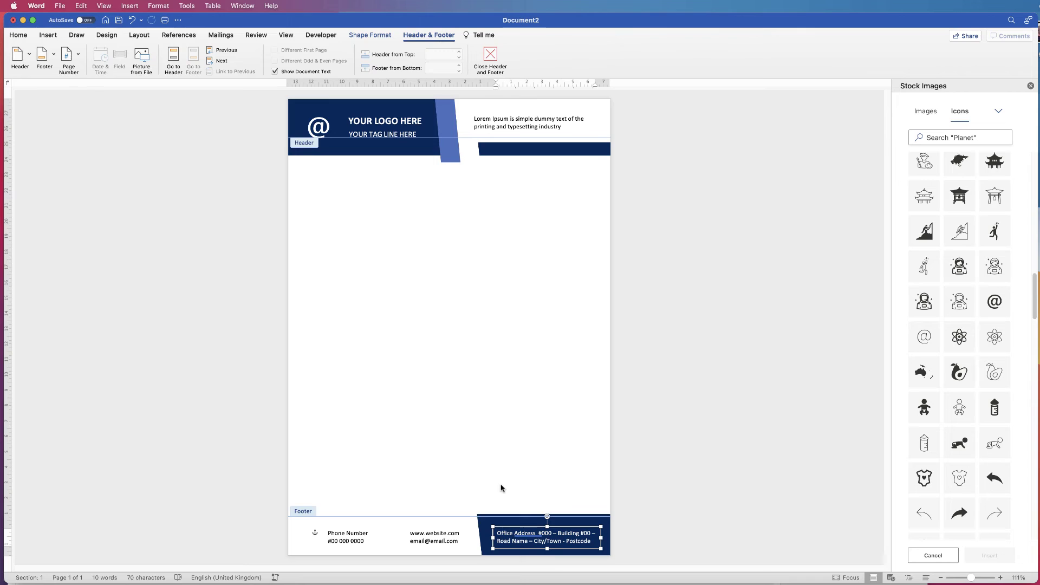
key("super+z")
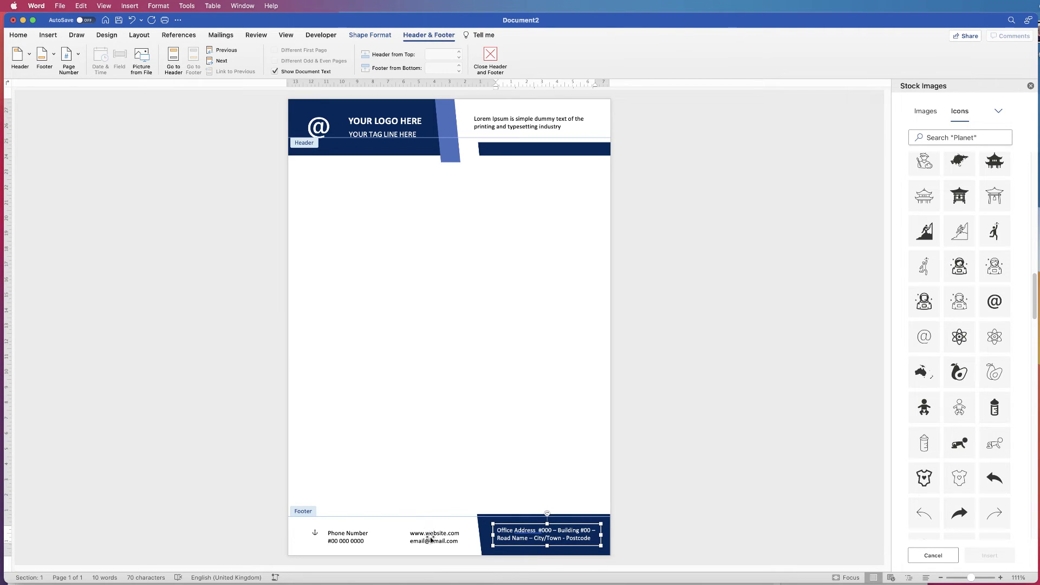
left_click_drag(430, 540, 416, 525)
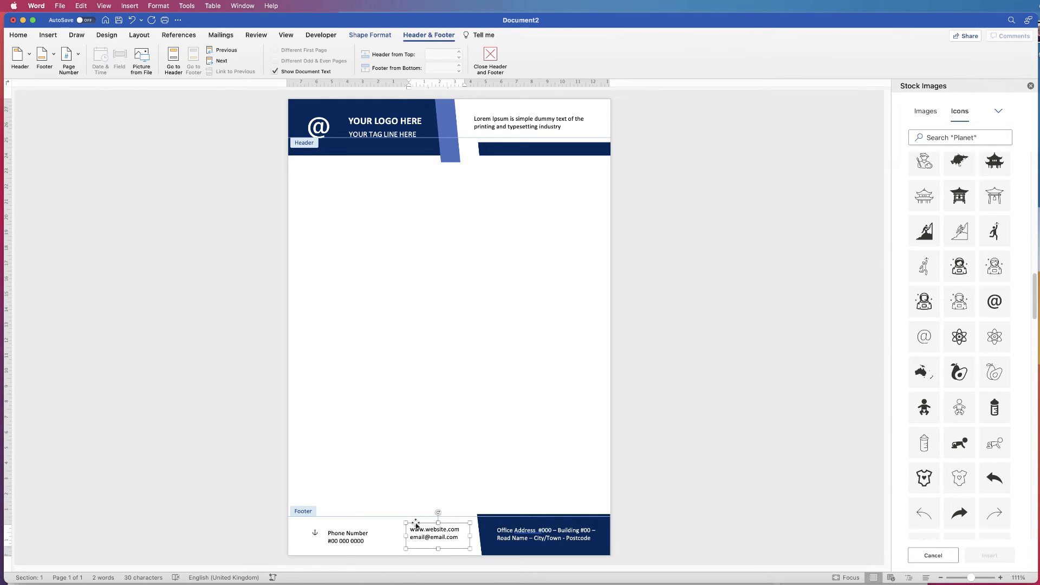
left_click(353, 536)
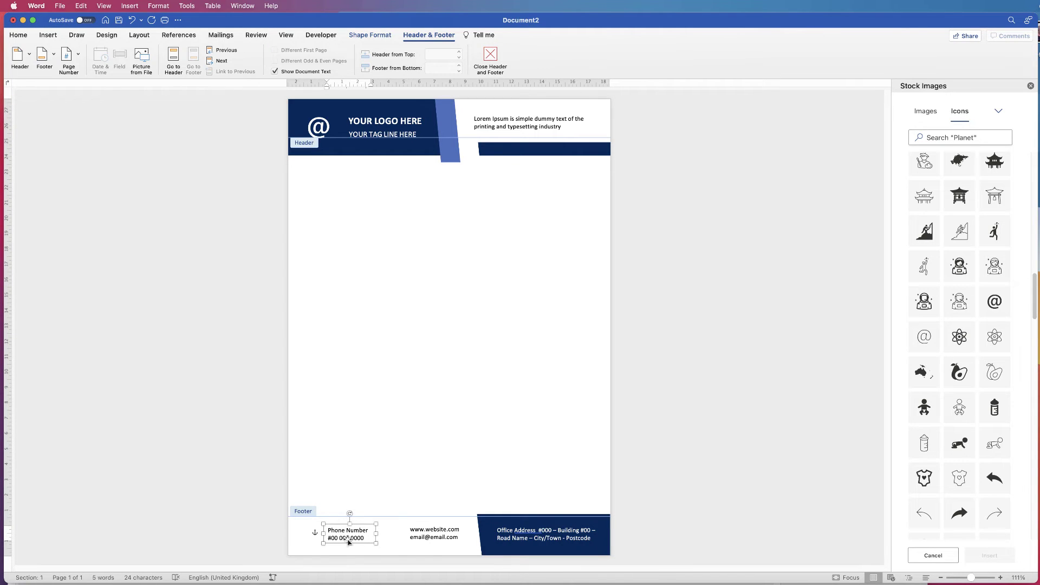
Align the phone number, website and office address text boxes in the footer to the top and deselect them
left_click(427, 536, "shift")
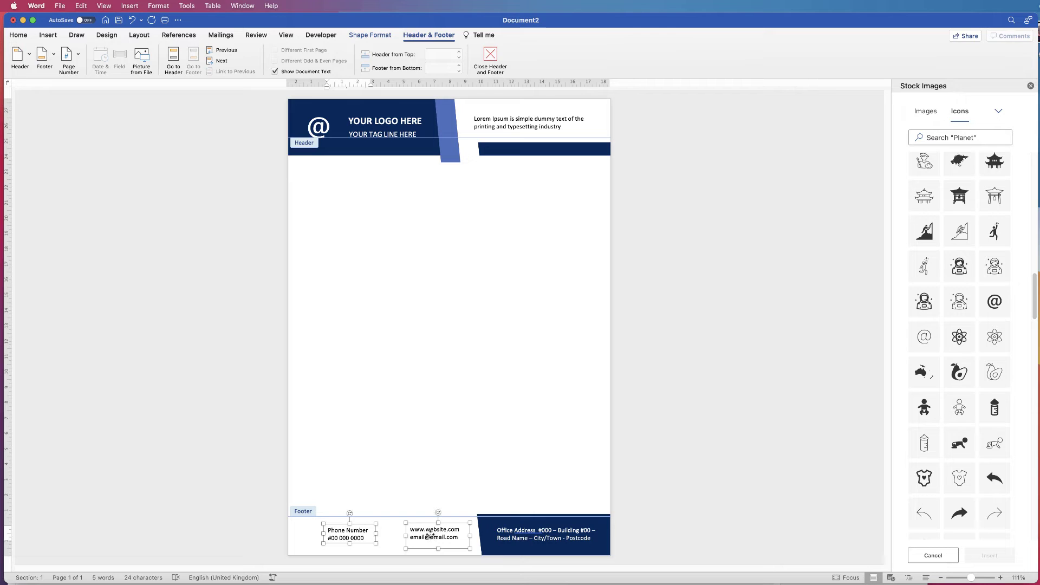
left_click(522, 531, "shift")
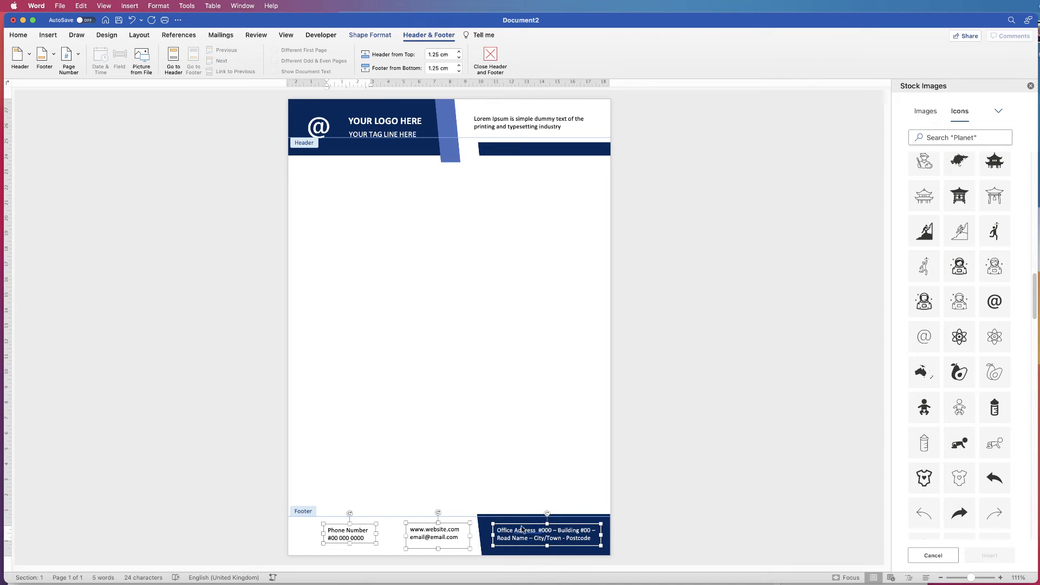
left_click(370, 35)
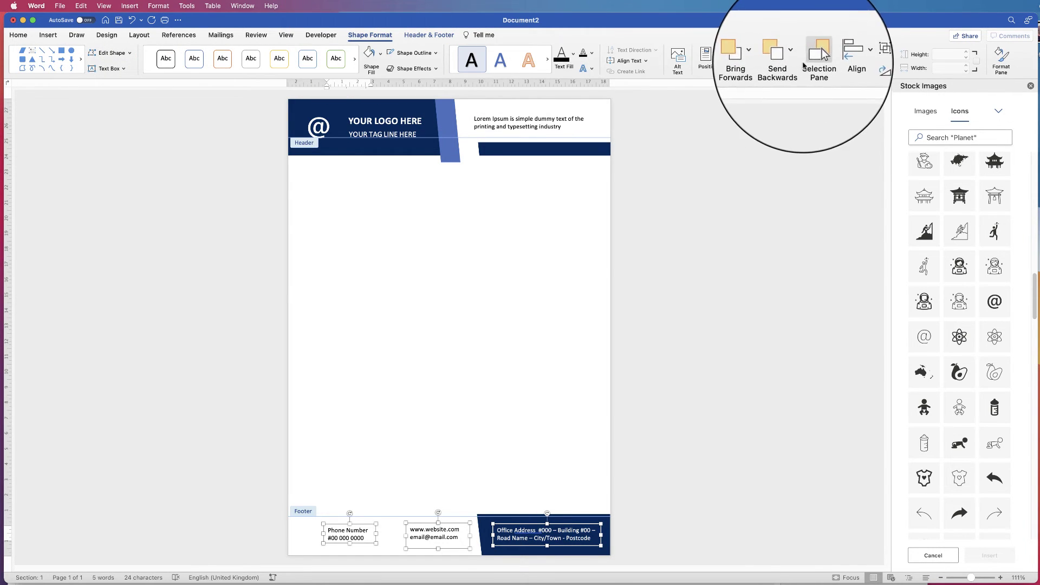
left_click(840, 59)
left_click(854, 135)
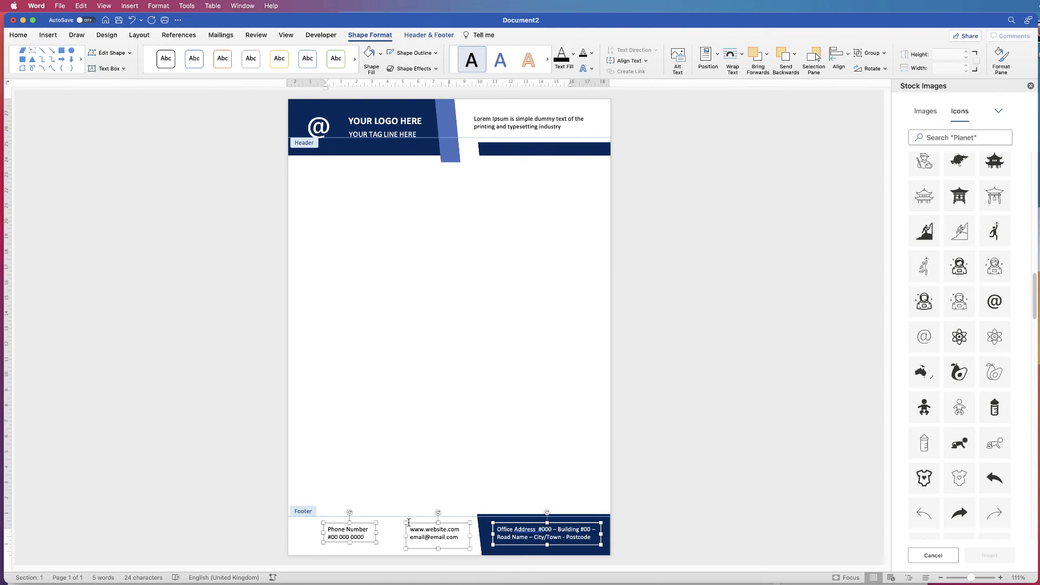
left_click(298, 551)
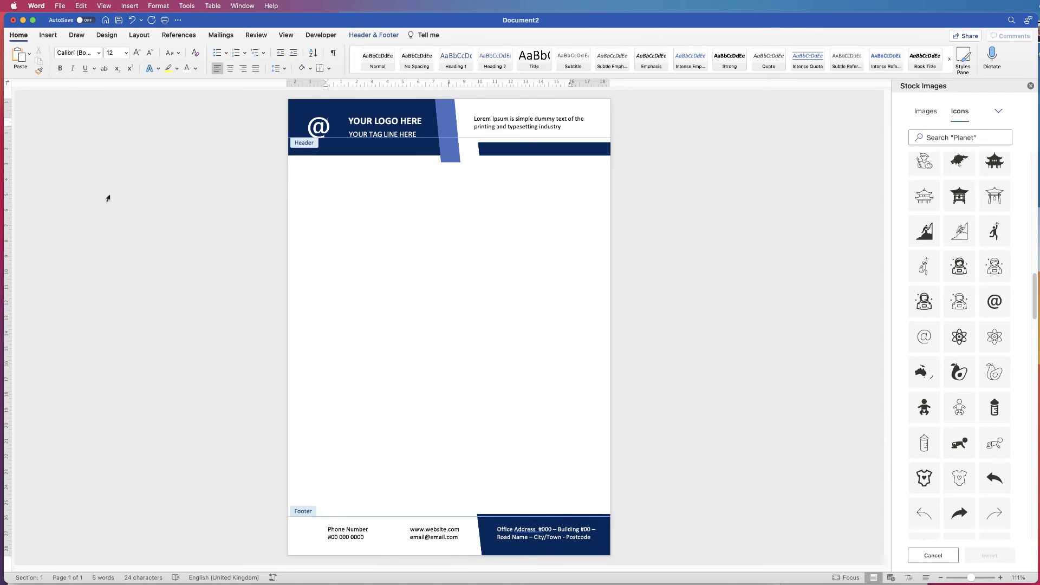
Search the stock icons for phone and insert the solid desk telephone icon
left_click(48, 34)
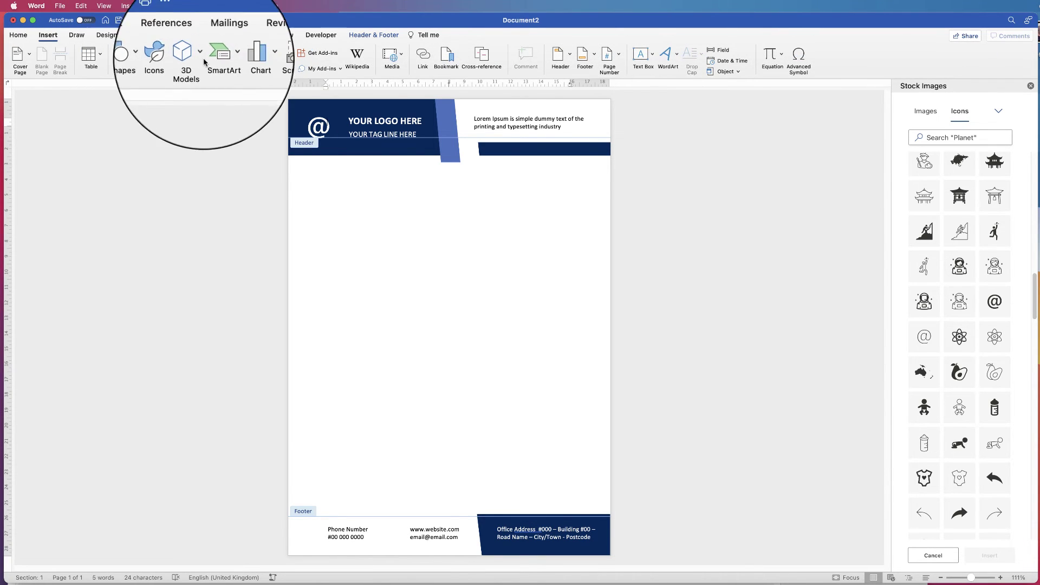
left_click(981, 137)
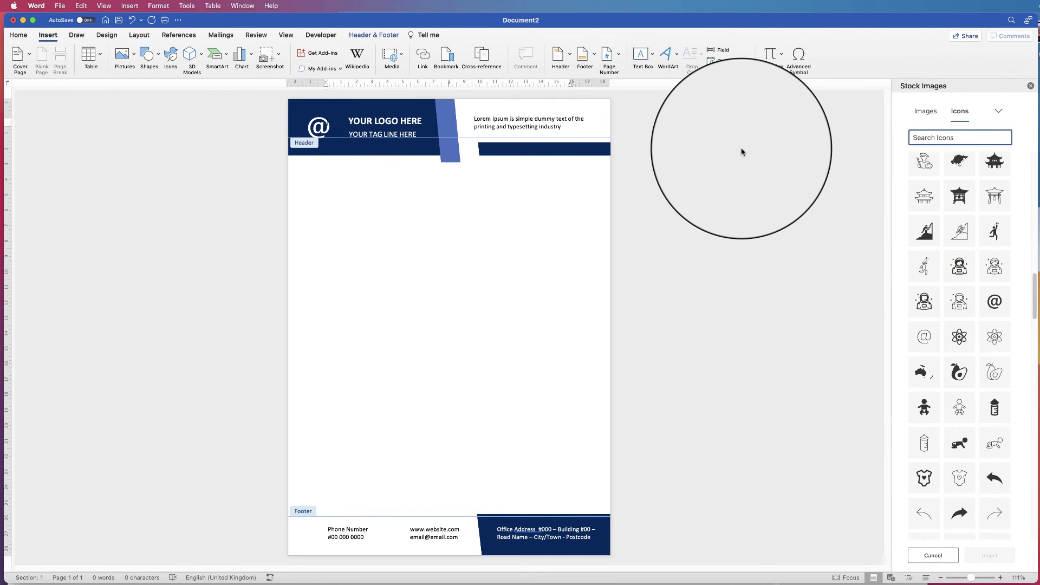
type("phone")
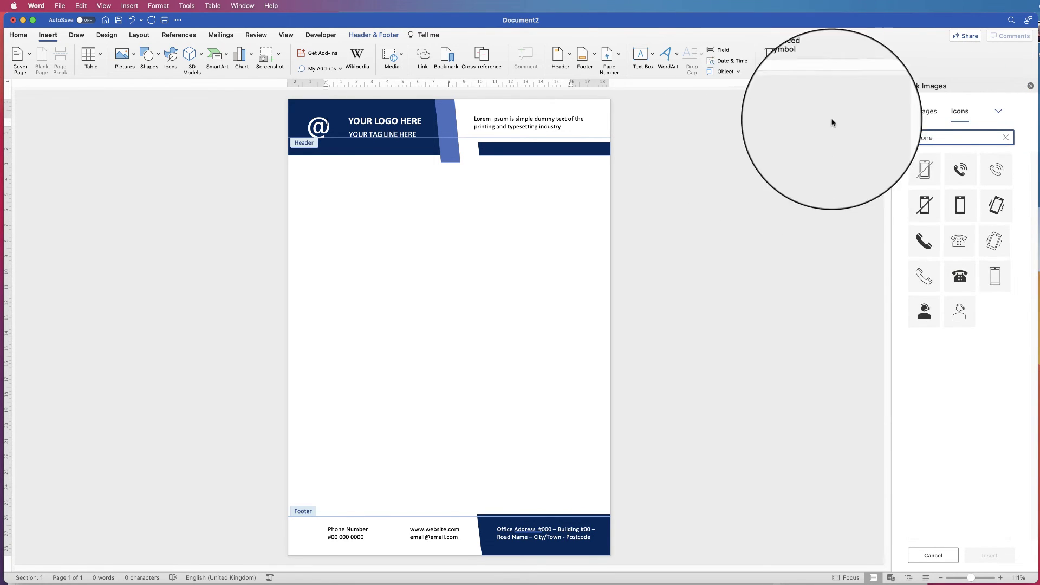
left_click(969, 271)
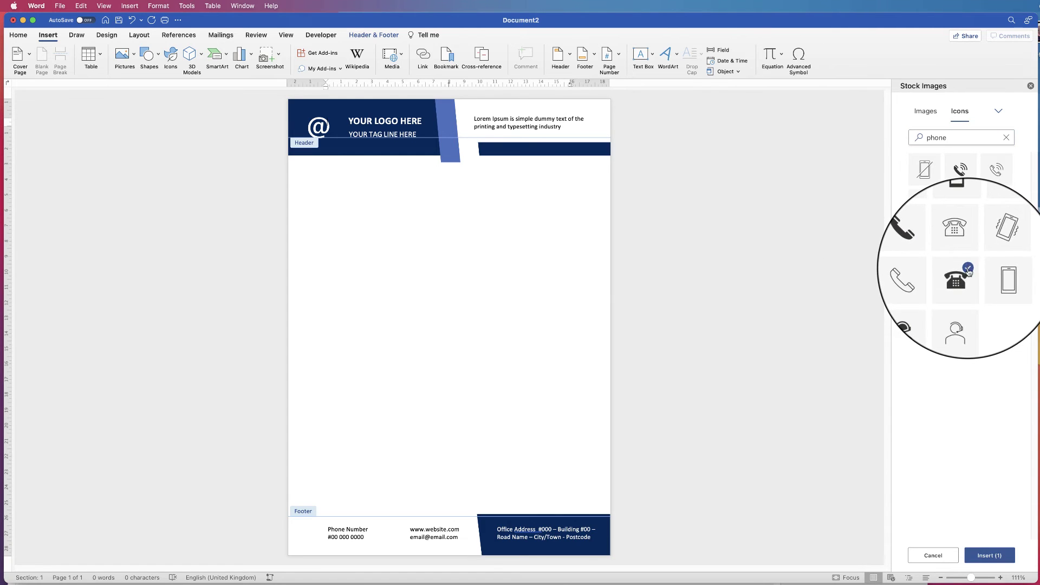
left_click(989, 555)
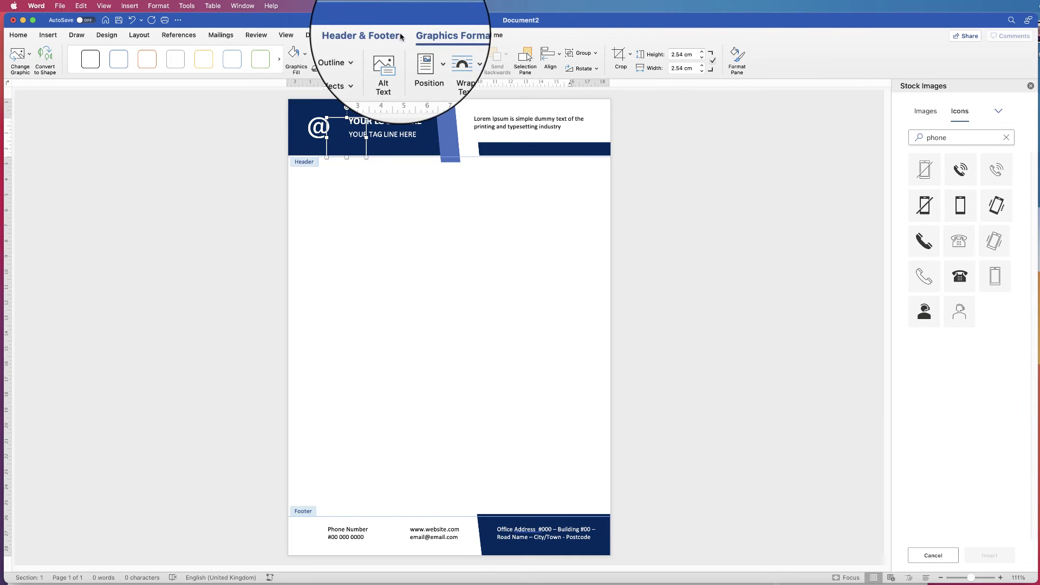
Set the telephone icon in front of text, shrink it to about 1.26 cm and place it beside the footer's phone number
left_click(451, 58)
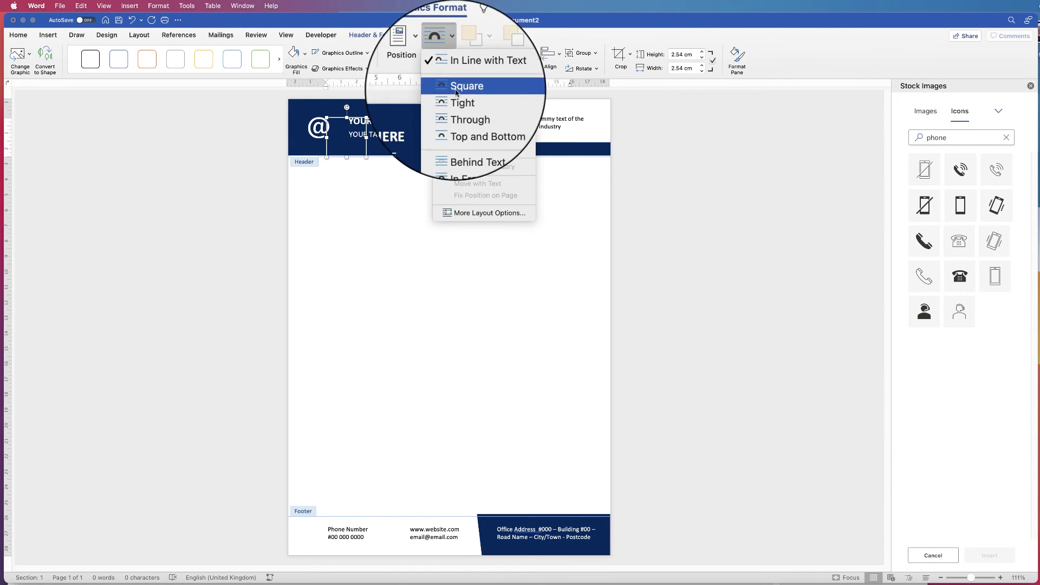
left_click(477, 144)
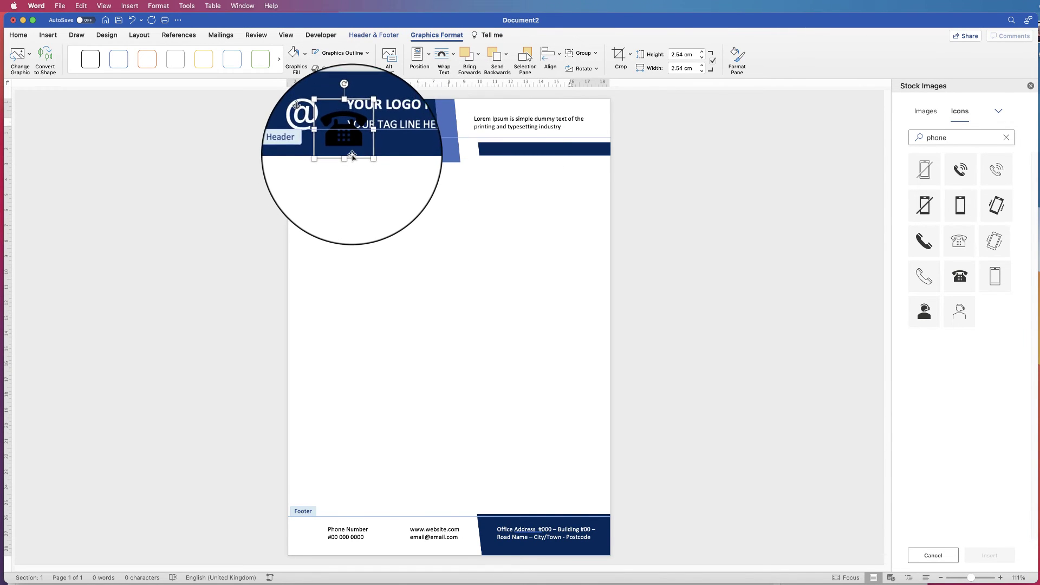
left_click_drag(349, 155, 313, 537)
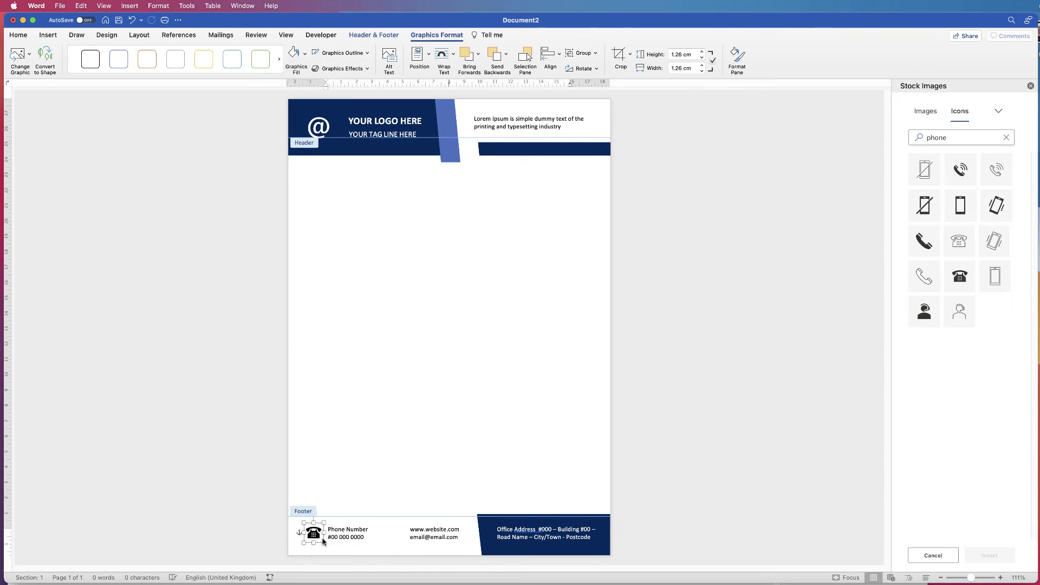
Search the stock icons for globe and insert the bold grid-line globe icon
left_click(946, 138)
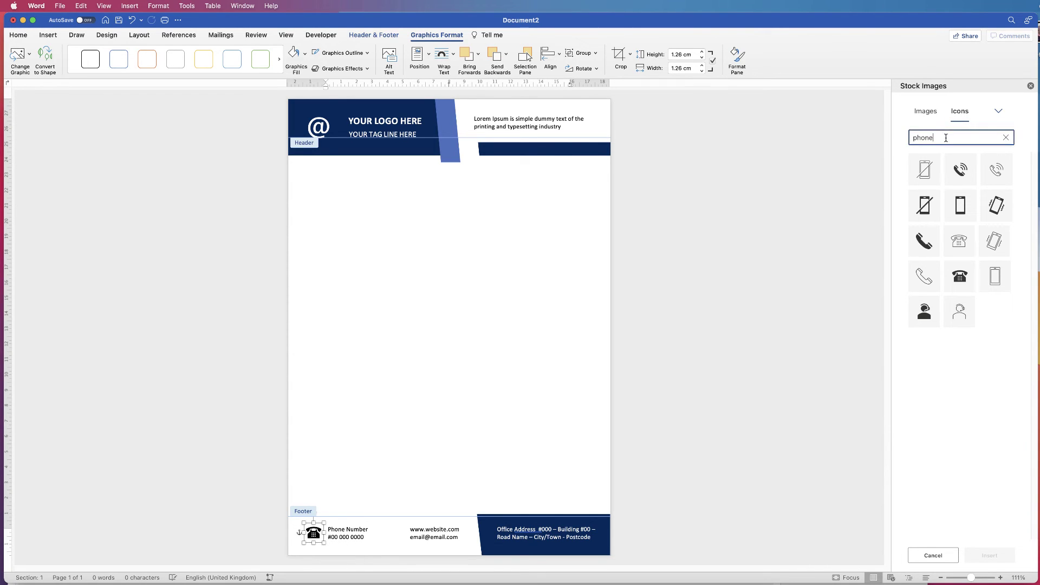
left_click_drag(940, 138, 916, 137)
type("globe")
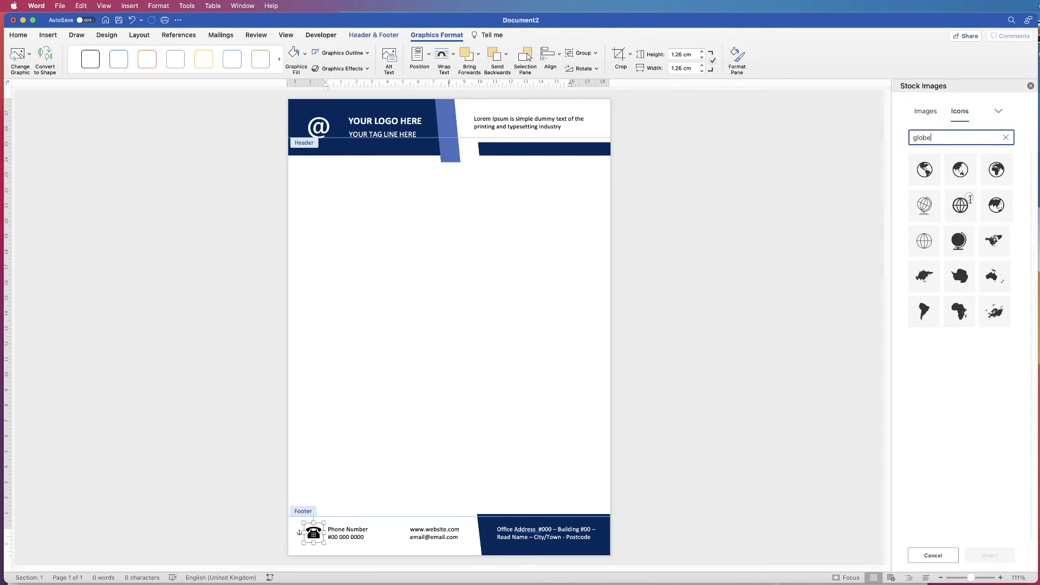
left_click(969, 198)
left_click(990, 555)
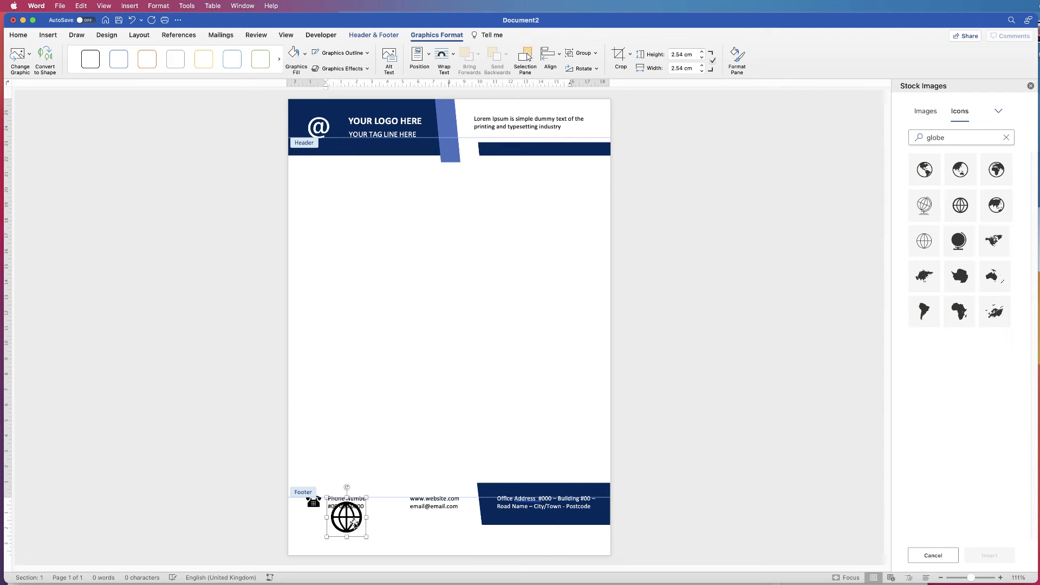
Change the globe icon's text wrapping so it moves freely, shrink it to about 1.09 cm and place it beside the website text
mouse_move(352, 521)
left_mouse_down()
mouse_move(349, 564)
mouse_move(355, 520)
left_mouse_up()
right_click(355, 520)
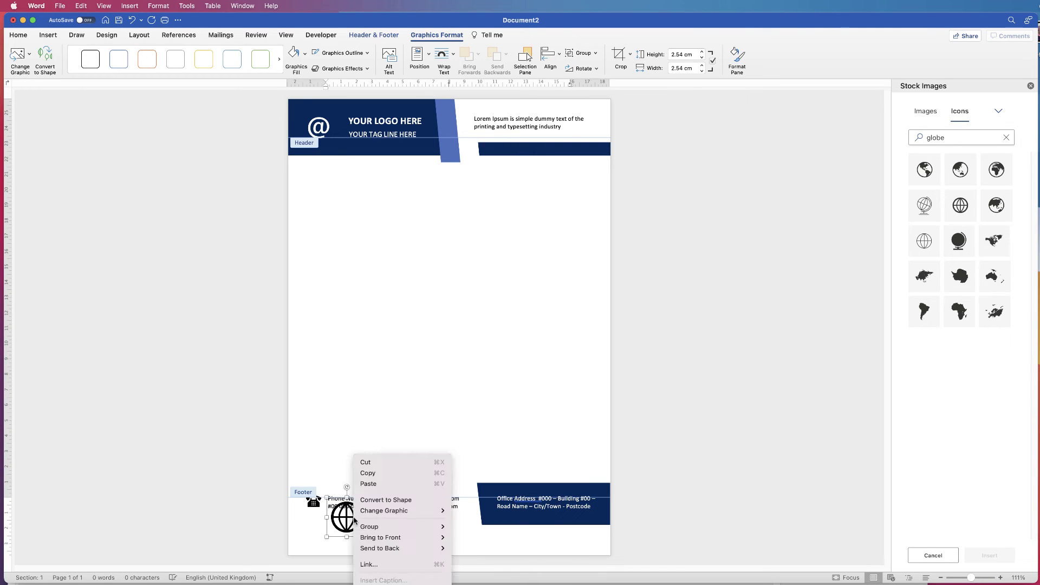
mouse_move(401, 583)
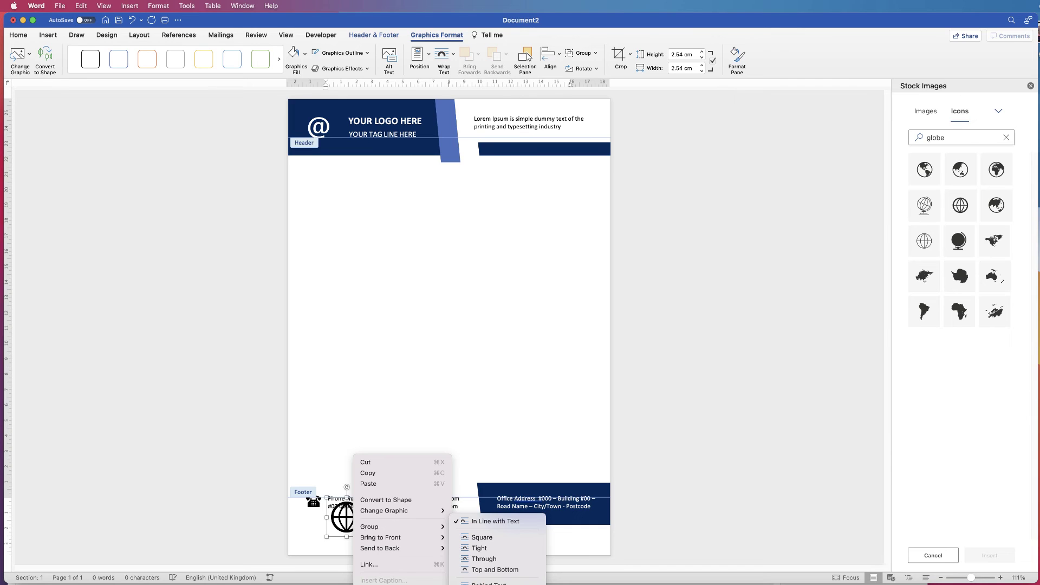
left_click(487, 583)
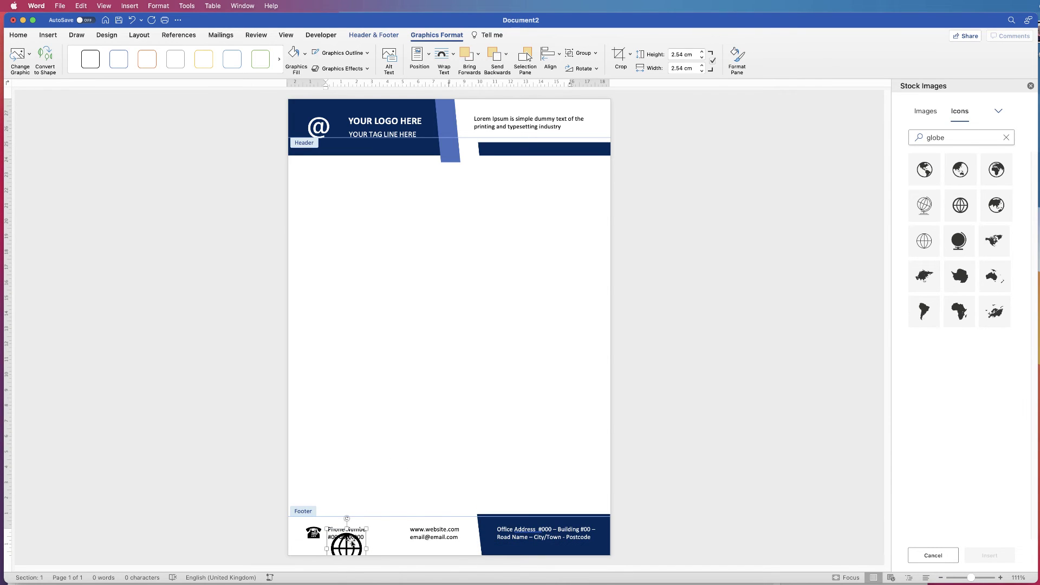
left_click_drag(352, 542, 399, 536)
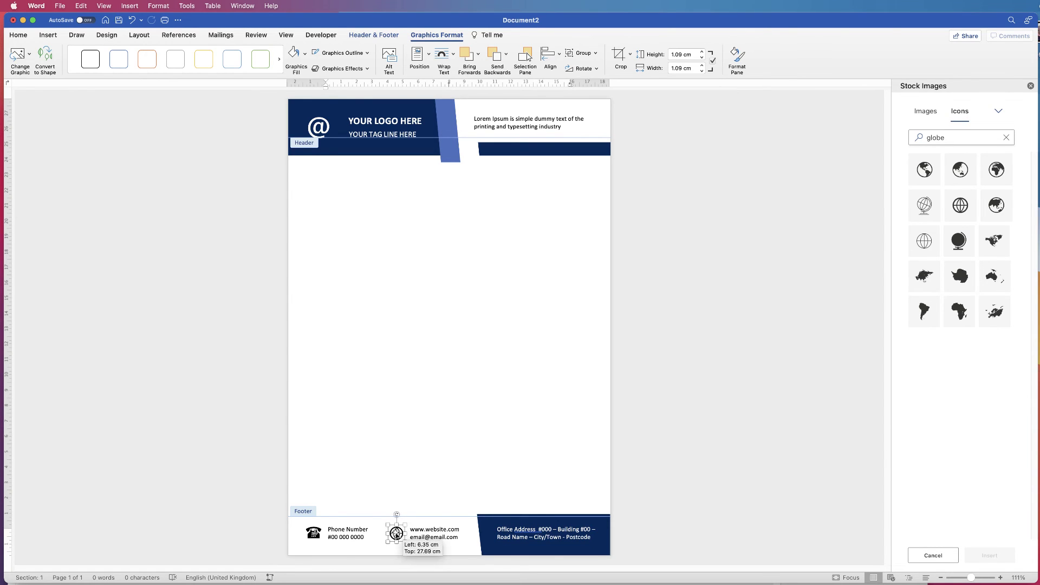
Enlarge the header's white @ icon to about 2.34 cm and reposition it beside the logo text
left_click(321, 121)
left_click_drag(335, 111, 341, 104)
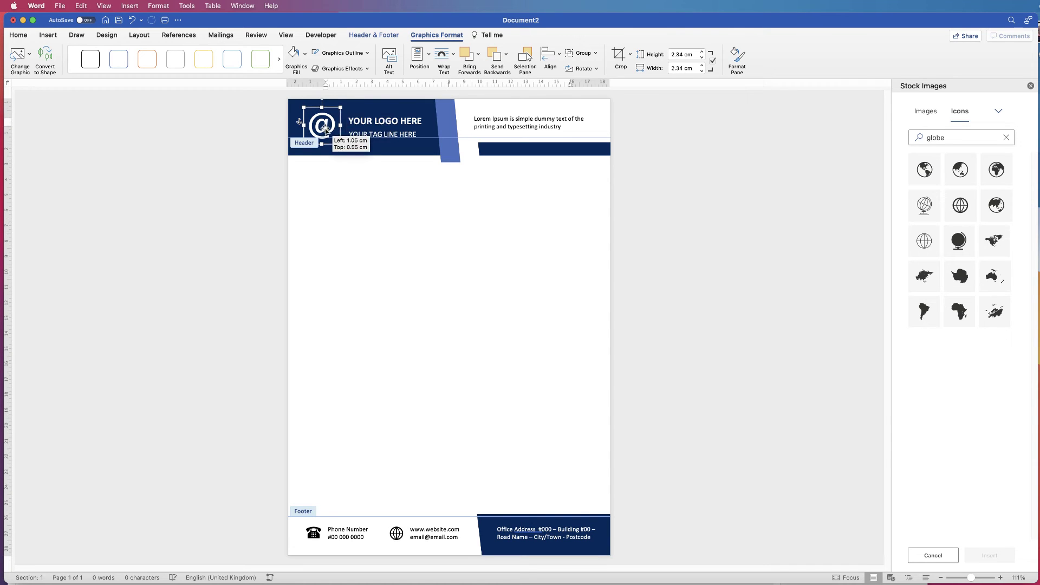
Increase the header's Lorem Ipsum text to 14 pt and close the header and footer
left_click(566, 127)
left_click_drag(567, 128, 564, 137)
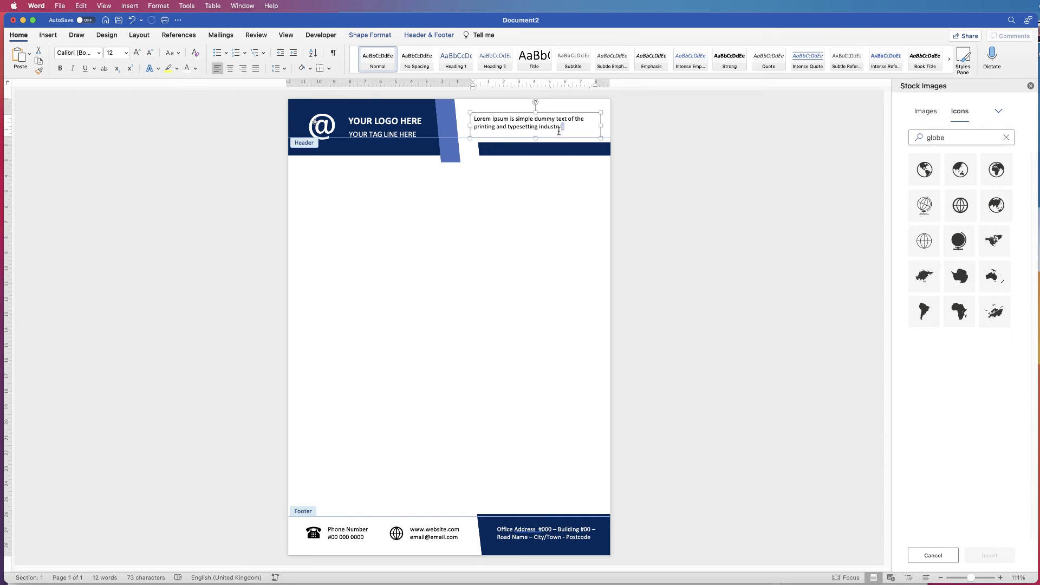
triple_click(558, 130)
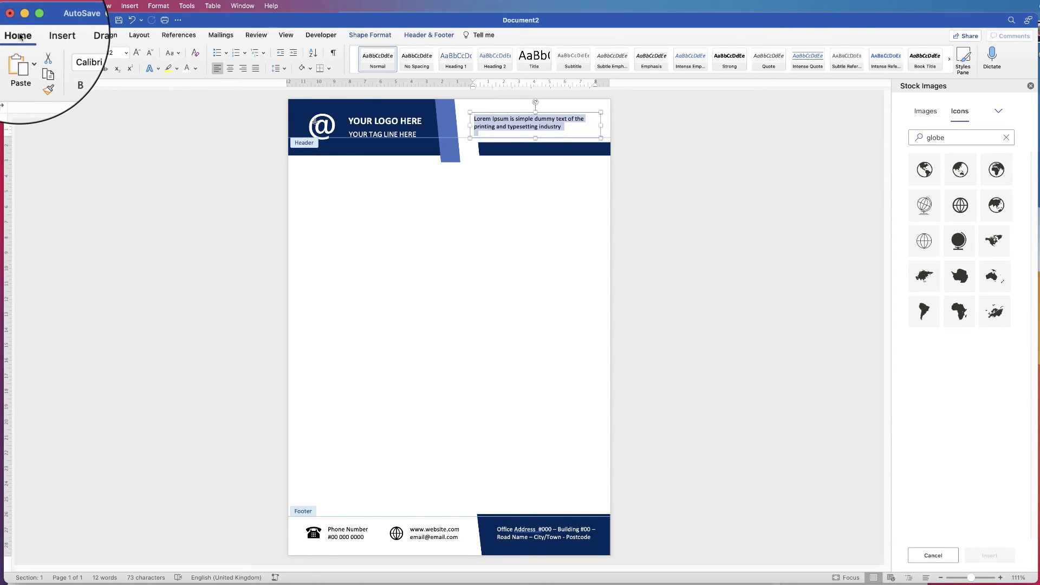
left_click(137, 53)
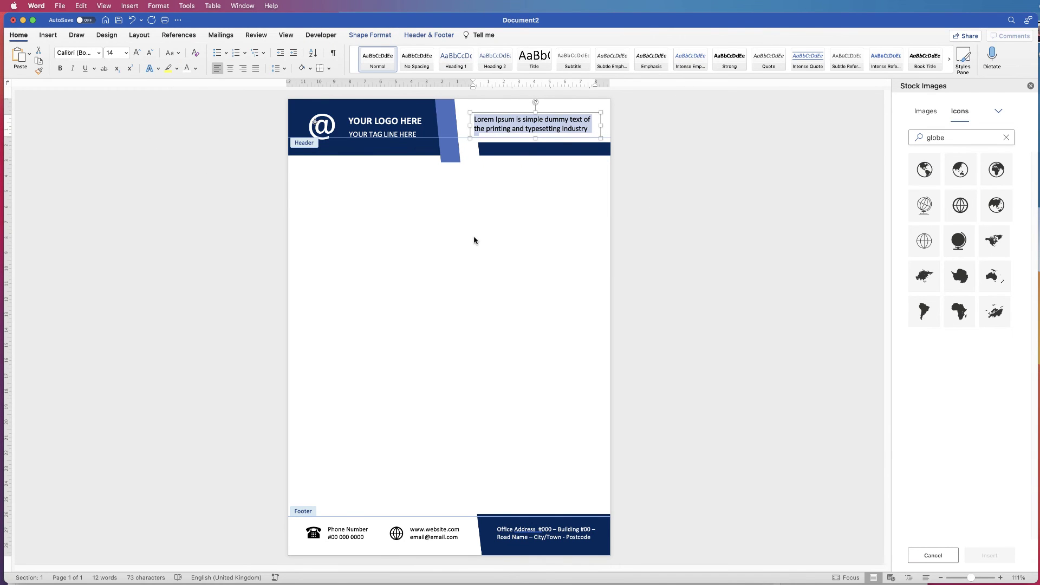
double_click(483, 220)
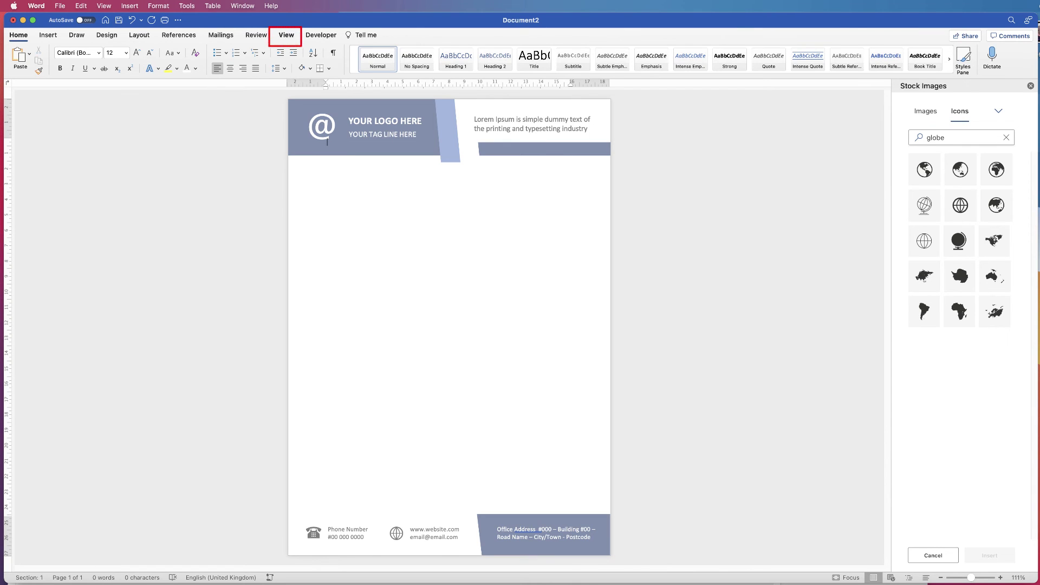
Fill the page body with a sample letter: a salutation, paragraphs starting "Video provides a powerful way to help you prove your point", and a "Your sincerely" sign-off
left_click(286, 34)
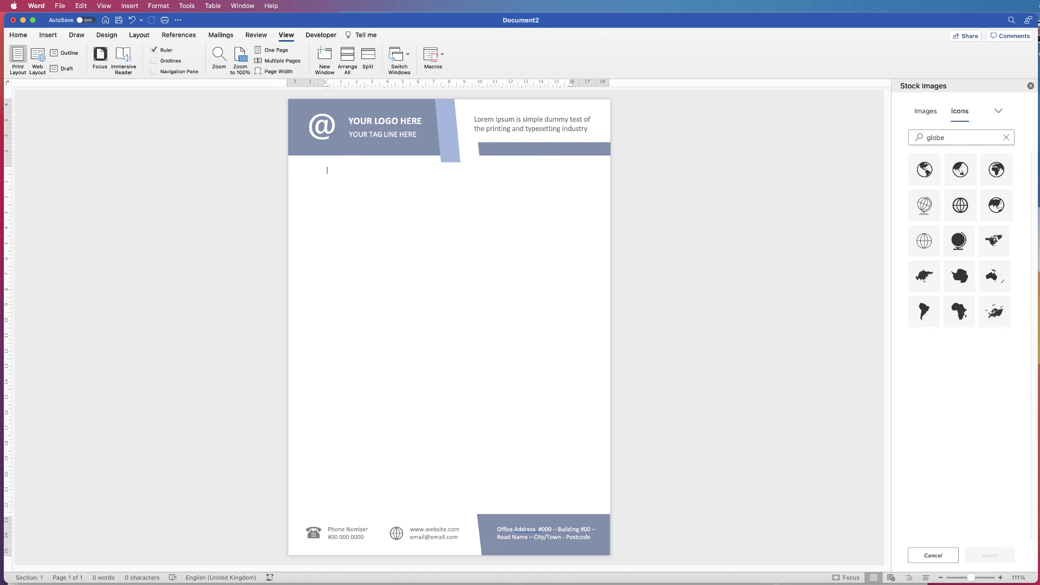
type("Dear Mr Brown  Video provides a powerful way to help you prove your point. When you click Online Video, you can paste in the embed code for the video you want to add. You can also type a keyword to search online for the video that best fits your document.  To make your document look professionally produced, Word provides header, footer, cover page and text box designs that complement each other. For example, you can add a matching cover page, header and sidebar. Click Insert, then choose the elements you want from the different galleries.  Themes and styles also help to keep your document coordinated. When you click Design and choose a new Theme, the pictures, charts and SmartArt graphics change to match your new theme. When you apply styles, your headings change to match the new theme.  Save time in Word with new buttons that show up where you need them. To change the way a picture fits in your document, click it and a button for layout options appears next to it. When you work on a table, click where you want to add a row or a column, then click the plus sign.  Reading is easier, too, in the new Reading view. You can collapse parts of the document and focus on the text you want. If you need to stop reading before you reach the end, Word remembers where you finished – even on another device.  Save time in Word with new buttons that show up where you need them. To change the way a picture fits in your document, click it and a button for layout options appears next to it. When you work on a table, click where you want to add a row or a column, then click the plus sign.  Reading is easier, too, in the new Reading view. You can collapse parts of the document and focus on the text you want. If you need to stop reading before you reach the end, Word remembers where you finished – even on another device.  Your sincerely  Lisa Doe")
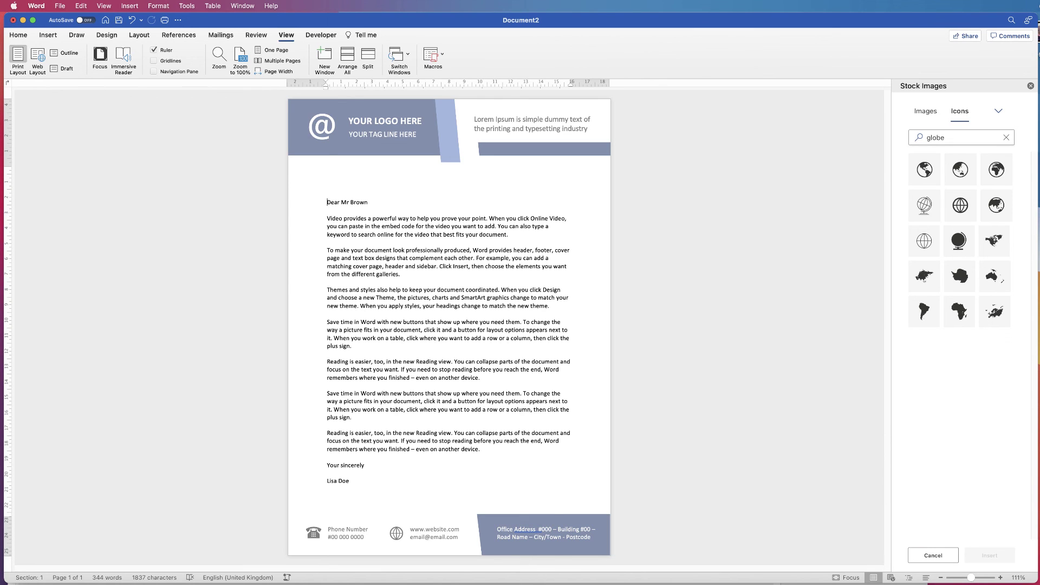
key("Return")
key("Return")
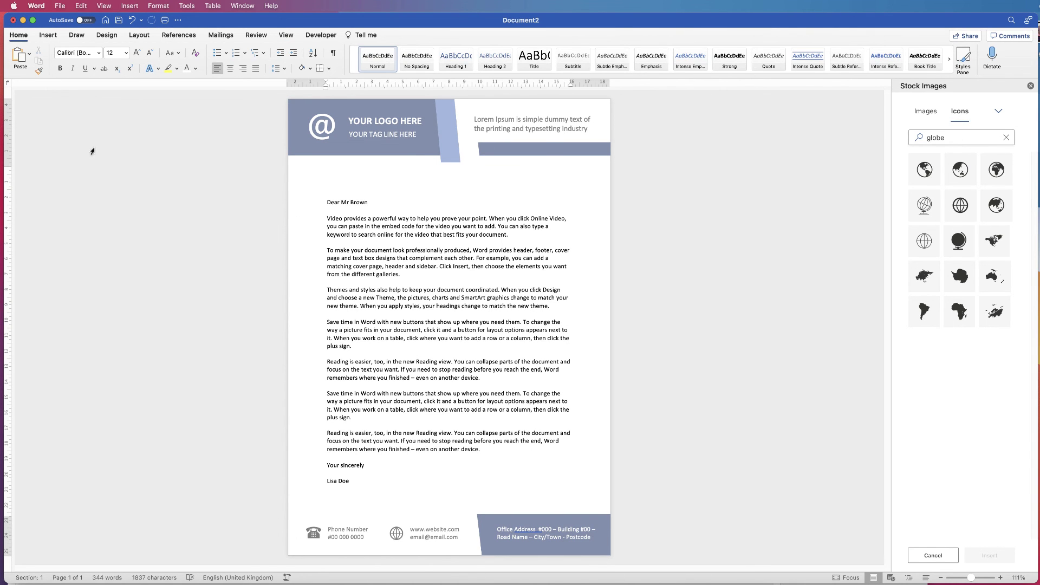
Save a copy of the letter to the Desktop in PDF format with the "Best for printing" option
left_click(60, 6)
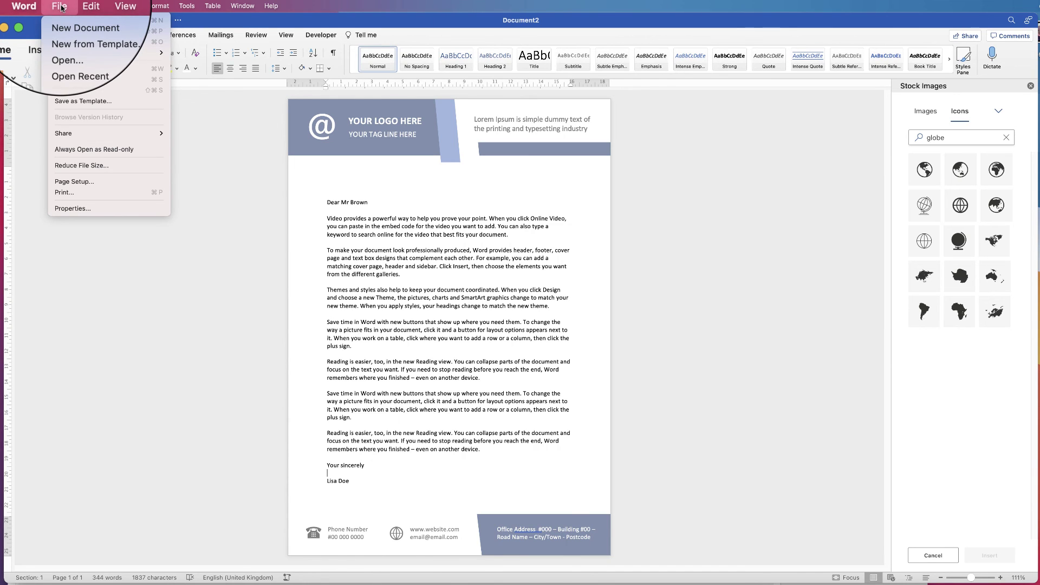
left_click(63, 91)
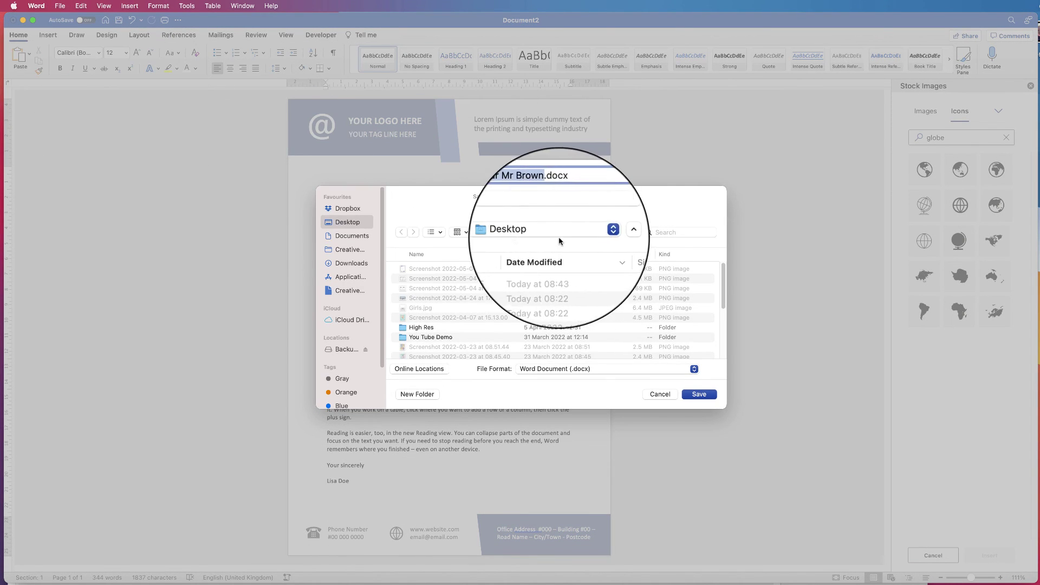
left_click(547, 369)
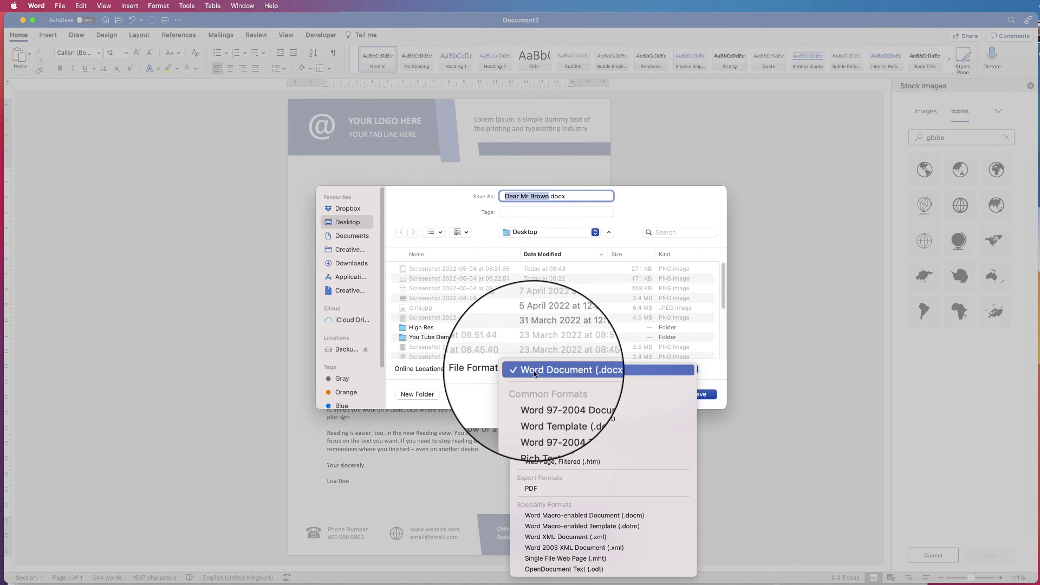
left_click(541, 505)
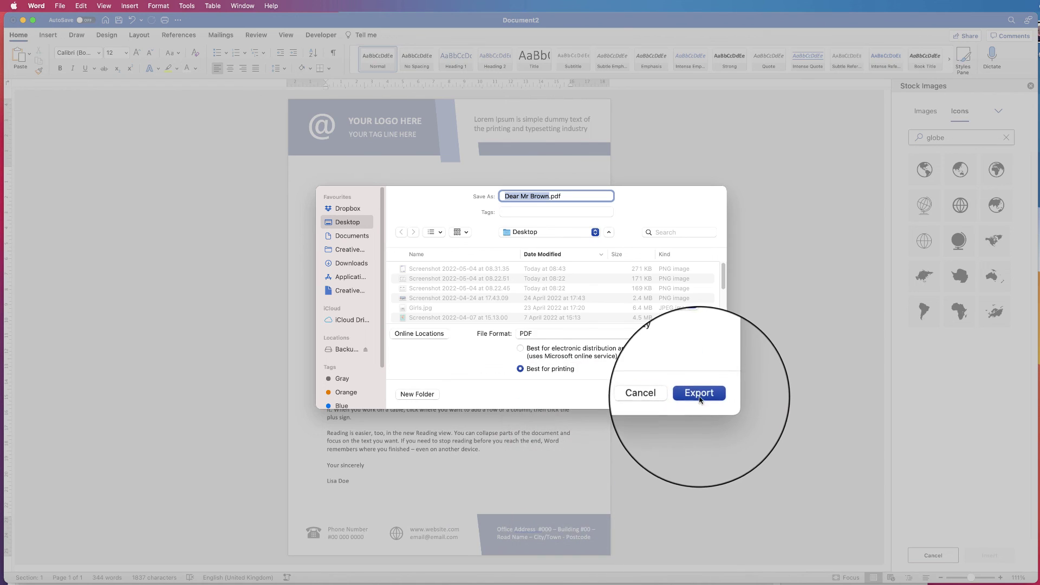
left_click(699, 395)
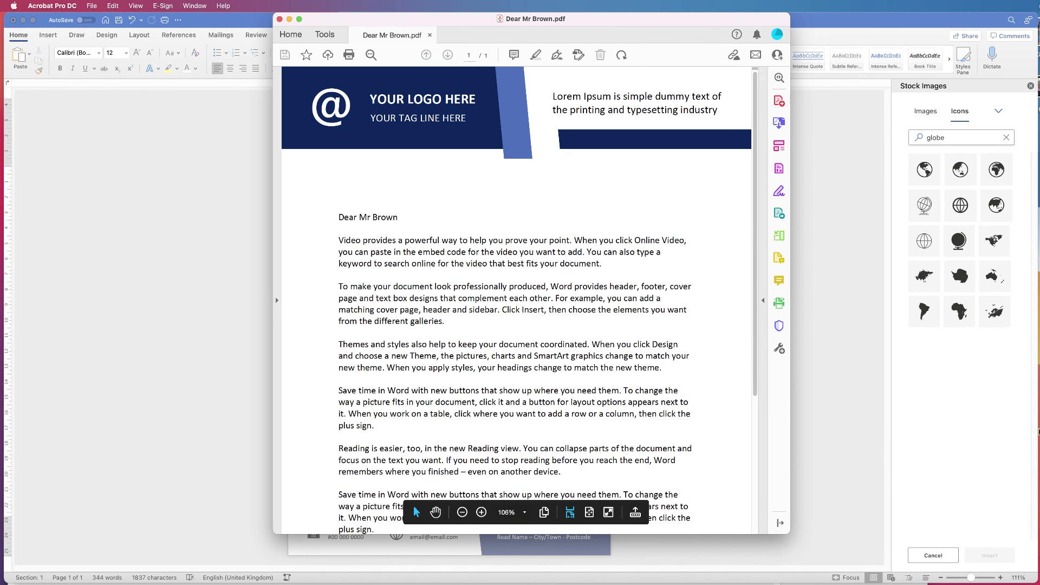
Check the full-page layout of the exported PDF in Acrobat, close it and switch back to the Word document
left_click(462, 511)
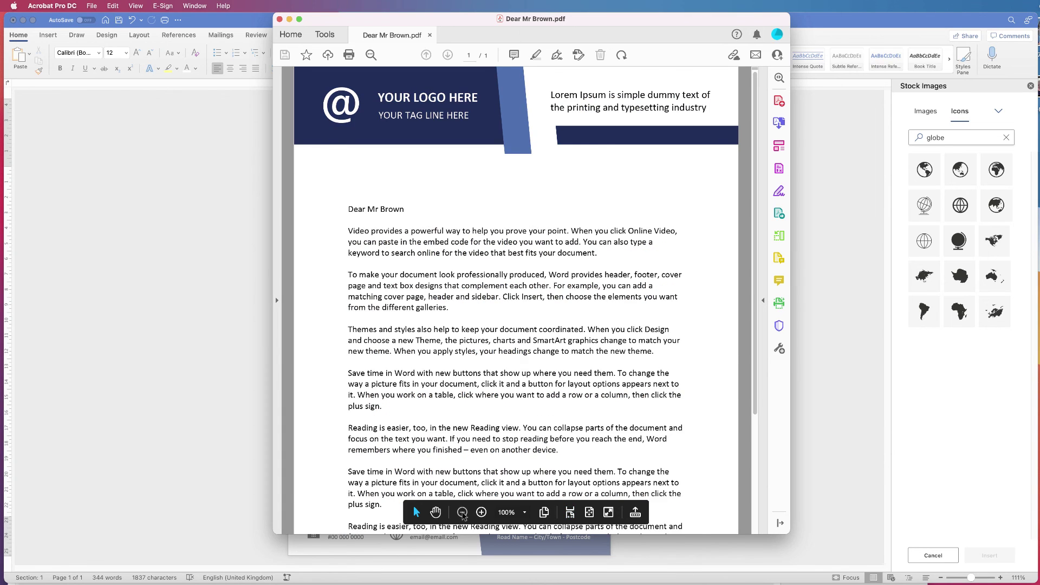
left_click(463, 511)
left_click(462, 512)
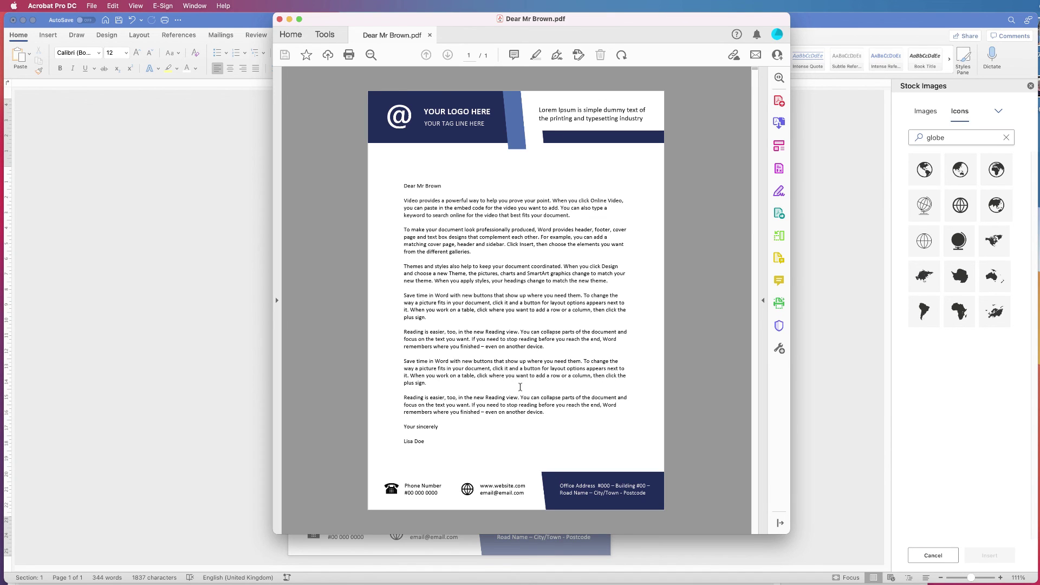
key("super+w")
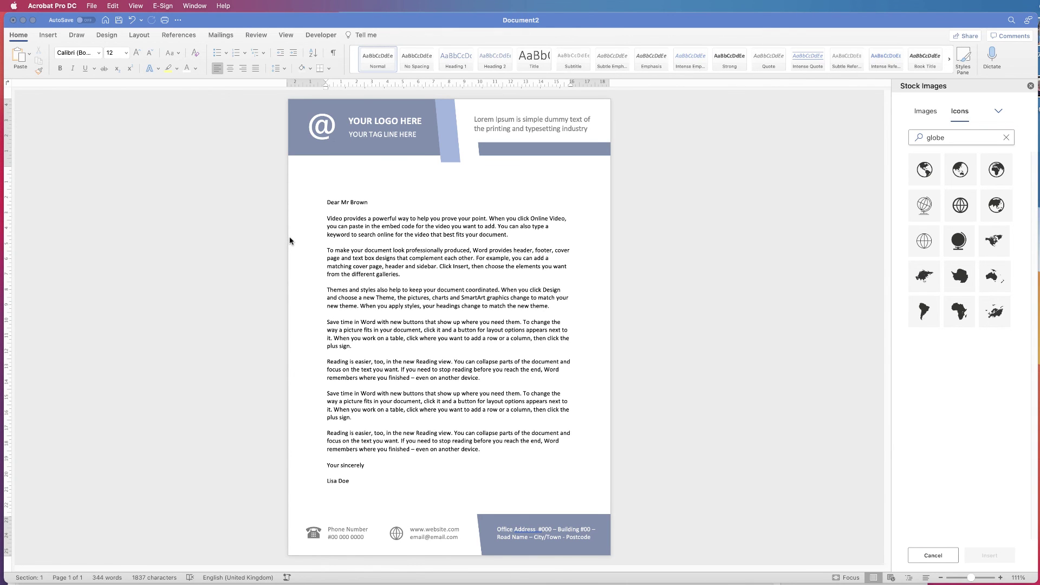
left_click(289, 238)
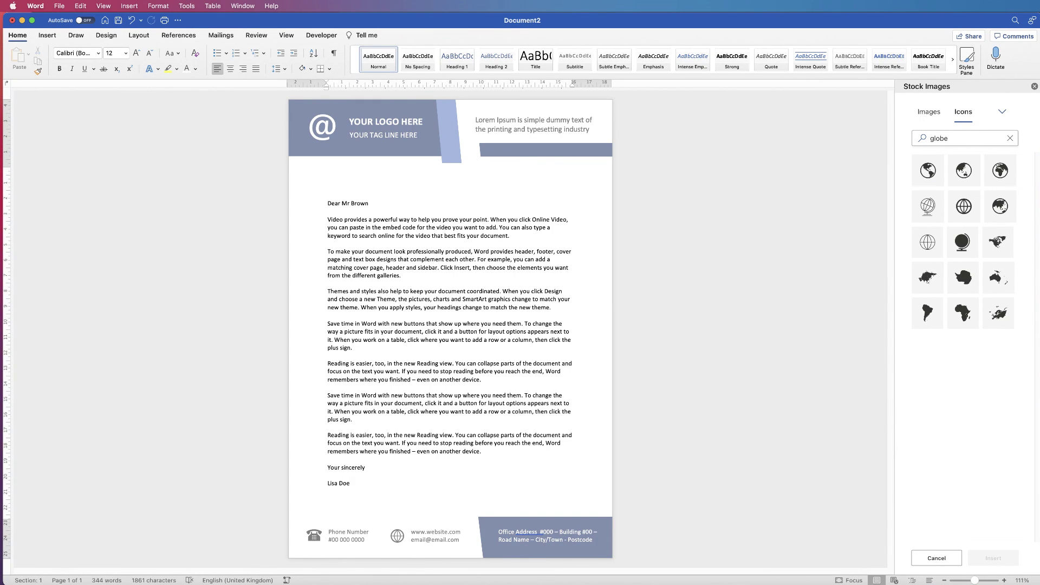